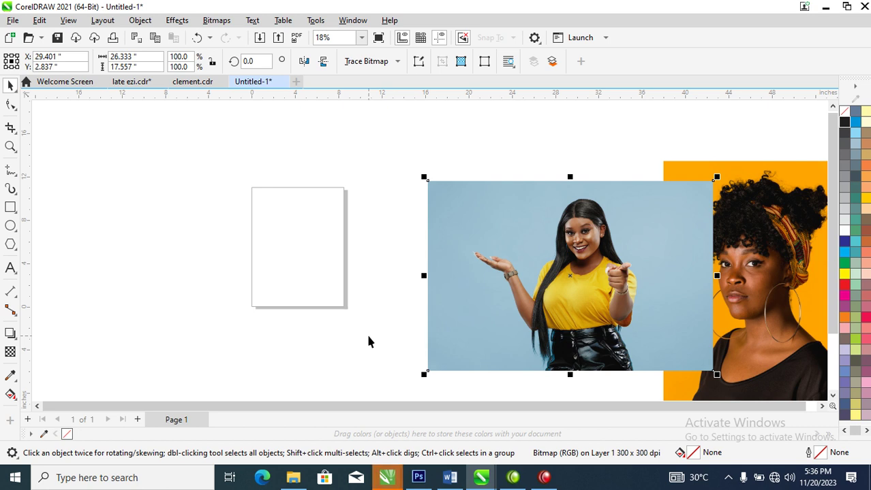
# Reposition the woman-in-yellow photo so it partly overlaps the orange-backdrop portrait.
pyautogui.moveTo(604, 255); pyautogui.dragTo(624, 243)
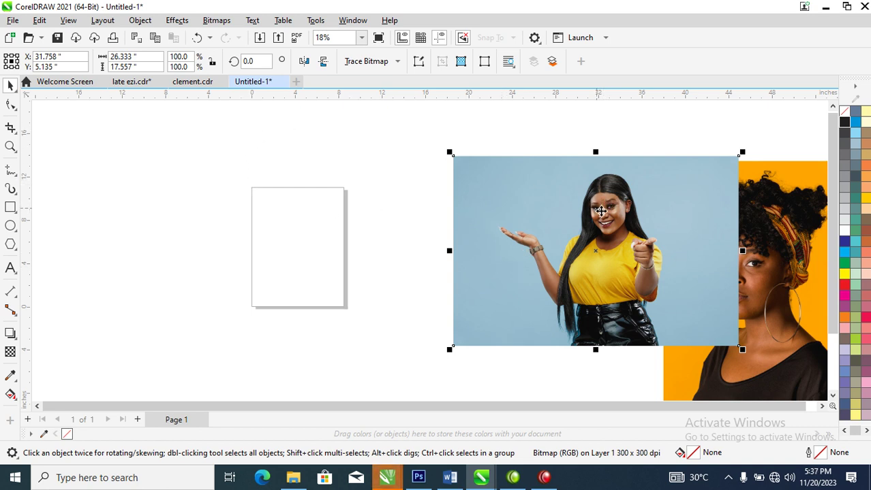
pyautogui.moveTo(647, 220); pyautogui.dragTo(627, 227)
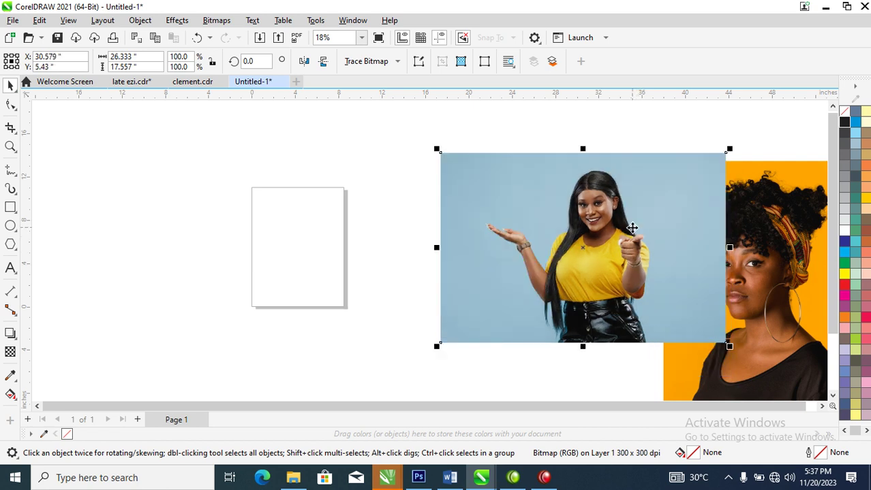
# Set the page size to A5.
pyautogui.click(131, 203)
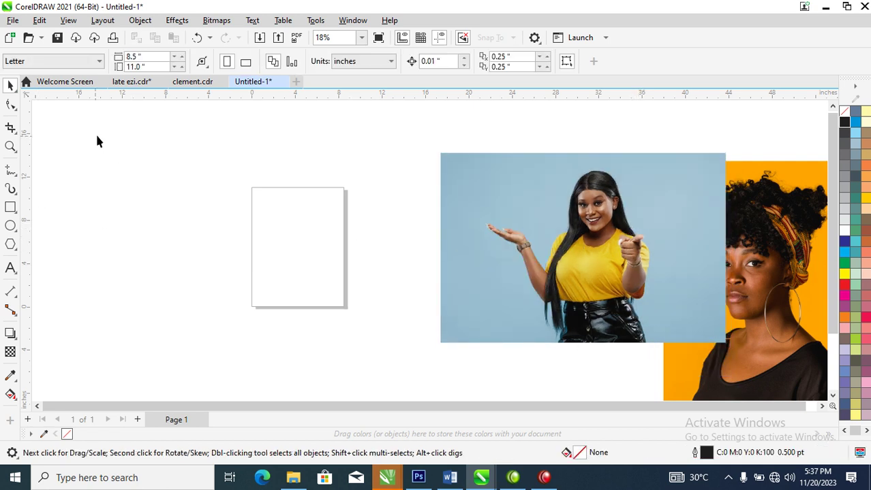
pyautogui.click(98, 62)
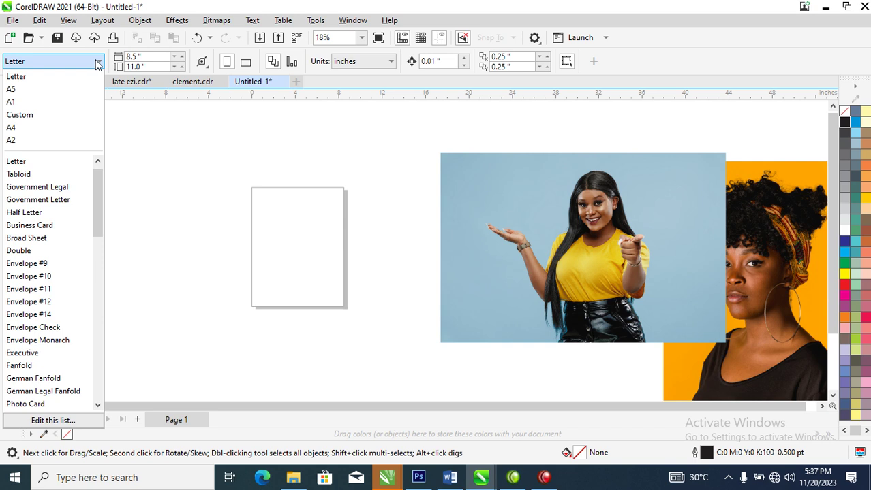
pyautogui.click(25, 95)
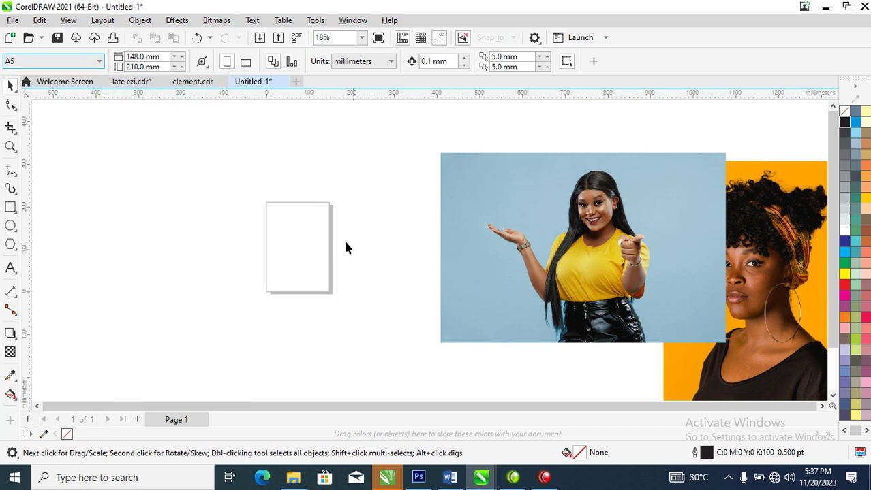
# Draw a page-sized rectangle centred on the page, fill it white, and zoom in on it.
pyautogui.click(12, 207)
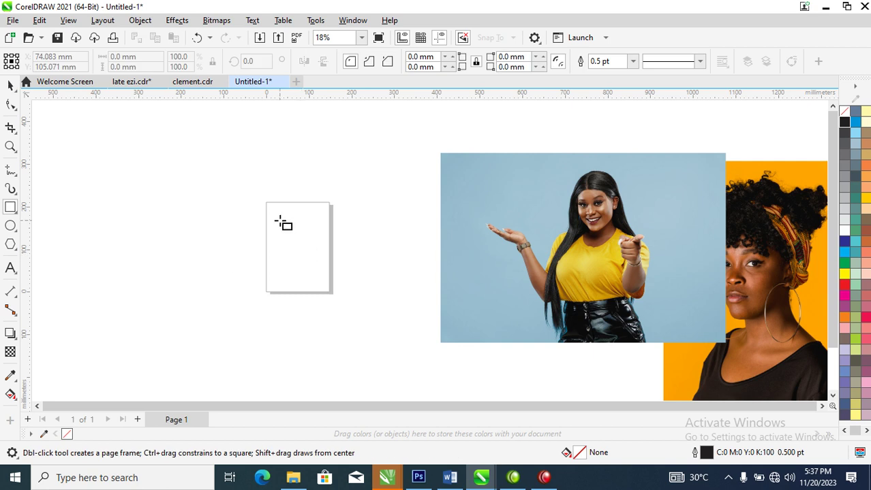
pyautogui.moveTo(266, 202); pyautogui.dragTo(332, 294)
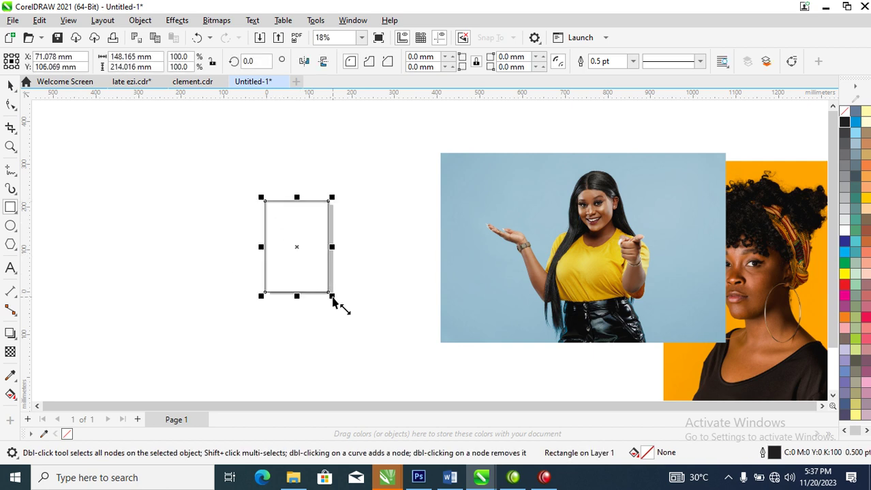
pyautogui.press('space')
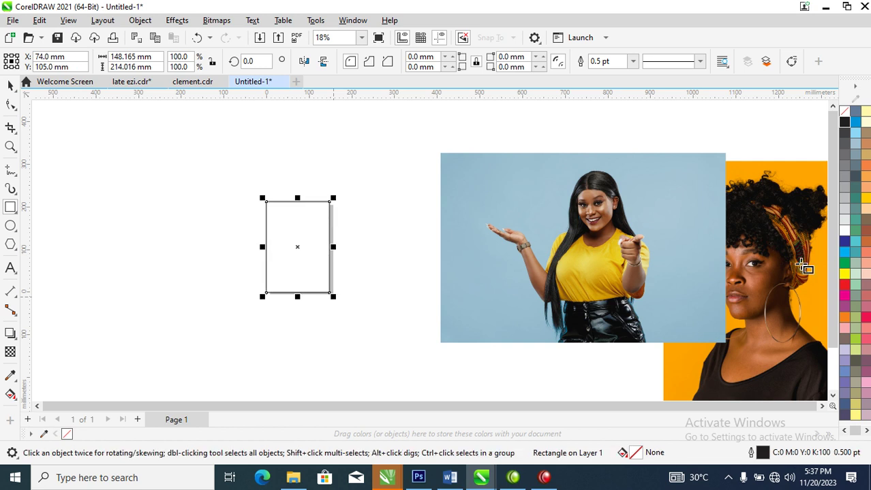
pyautogui.click(844, 232)
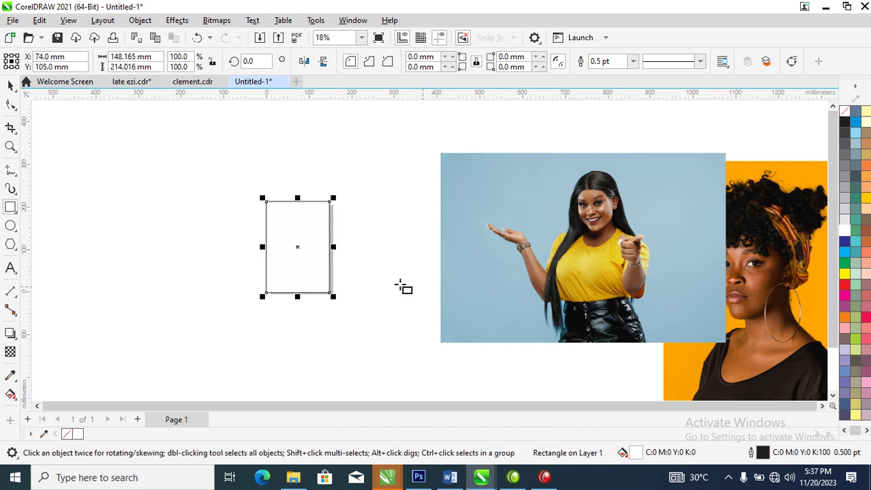
pyautogui.press('z')
pyautogui.moveTo(160, 164); pyautogui.dragTo(466, 309)
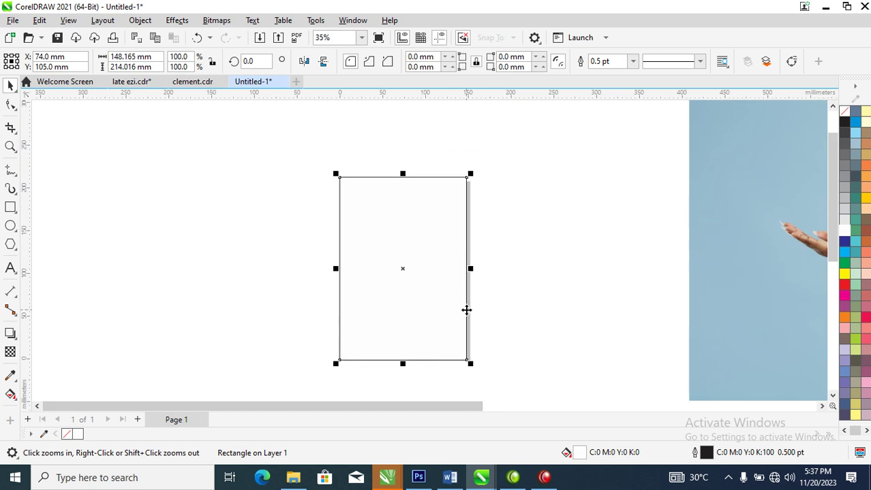
# Add a two-line 'Happy Birthday' greeting with '30th' and the celebrant's name at the page's bottom-right.
pyautogui.click(10, 268)
pyautogui.click(527, 168)
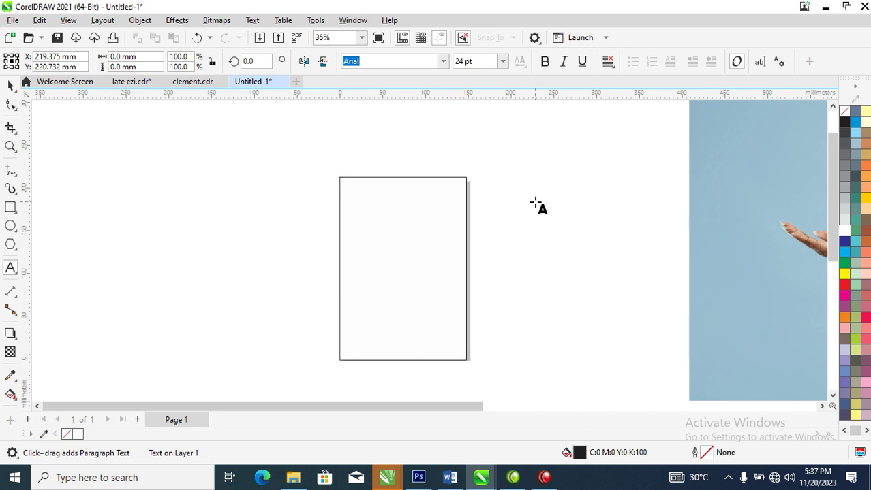
pyautogui.write('Happy Bi')
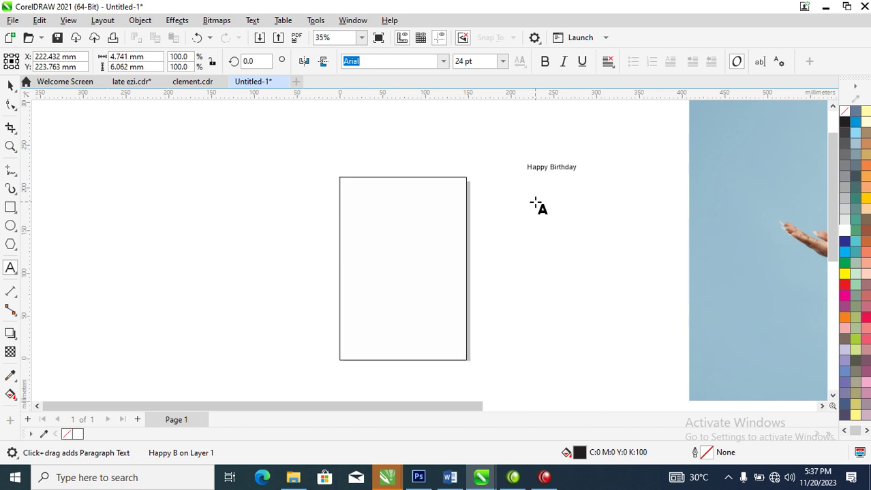
pyautogui.write('rthday')
pyautogui.press('Return')
pyautogui.write('Sella')
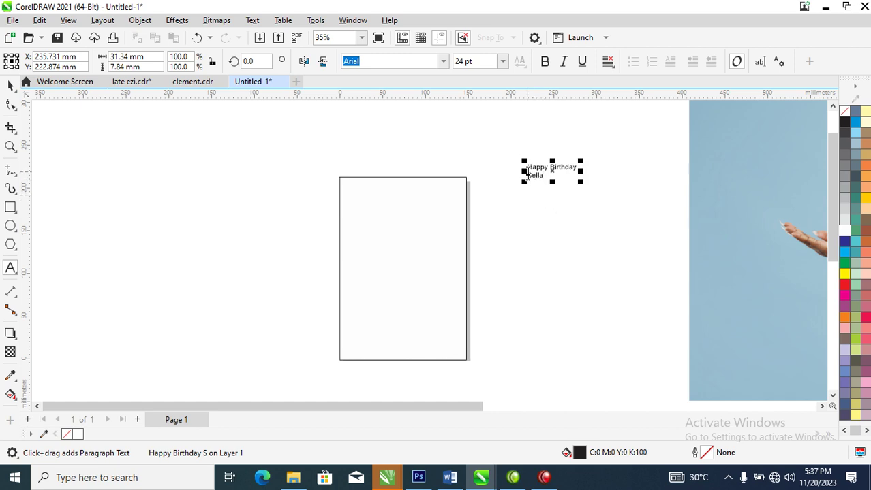
pyautogui.click(527, 174)
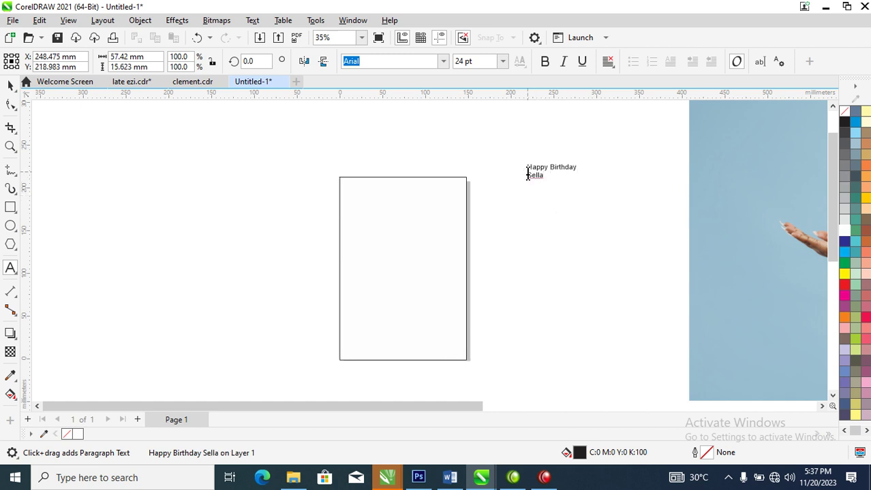
pyautogui.write('3')
pyautogui.press('BackSpace')
pyautogui.write('10th')
pyautogui.press('Escape')
pyautogui.moveTo(538, 179); pyautogui.dragTo(442, 338)
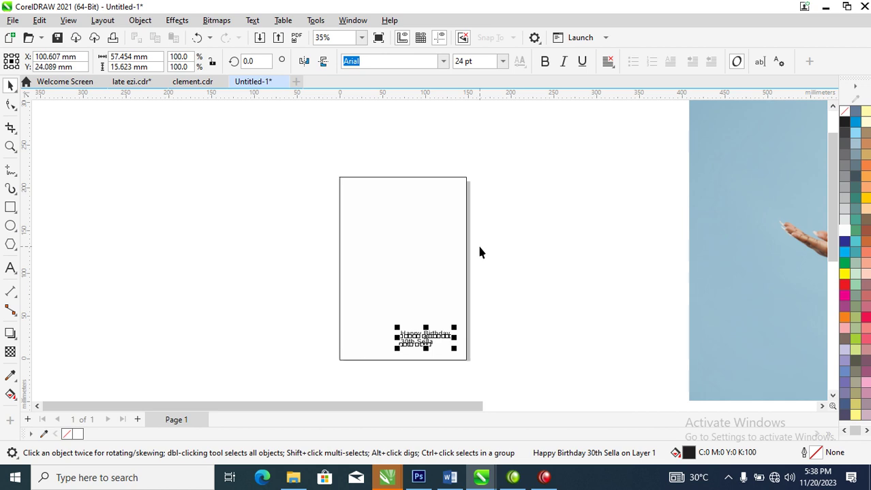
# Mirror a copy of the page rectangle to the left to form a second panel.
pyautogui.click(464, 281)
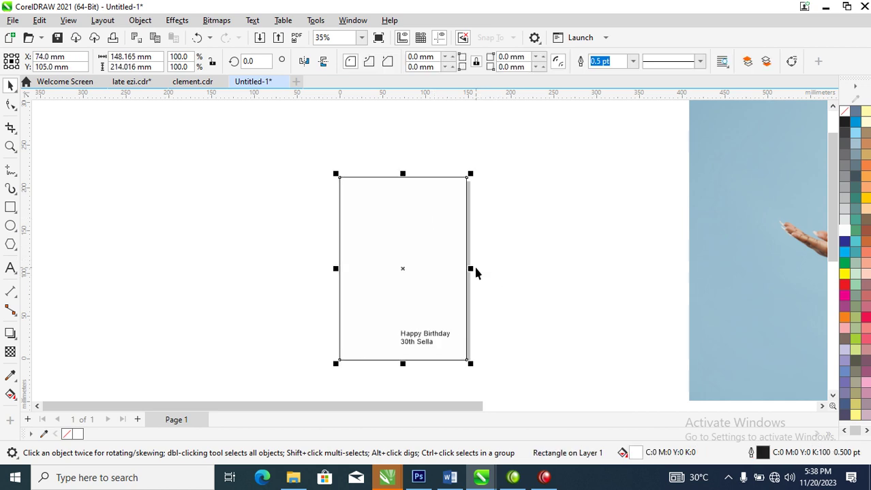
pyautogui.moveTo(470, 269); pyautogui.dragTo(238, 258)
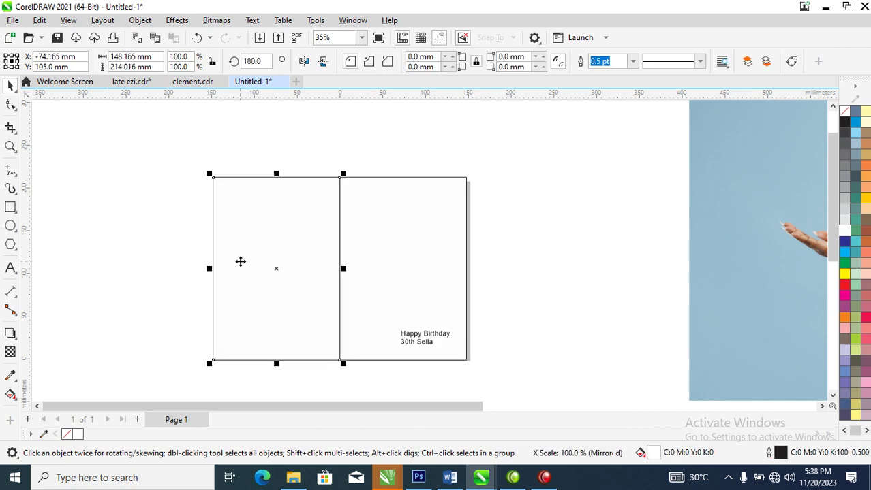
pyautogui.keyDown('shift'); pyautogui.click(377, 202); pyautogui.keyUp('shift')
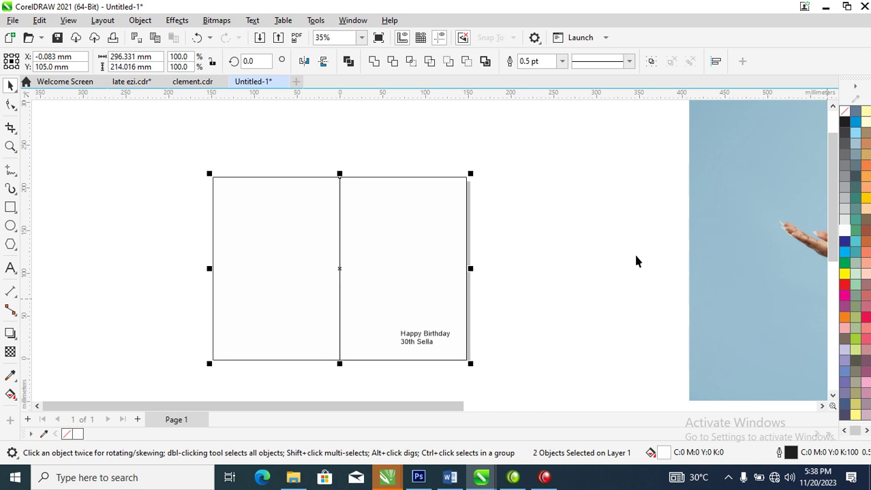
pyautogui.scroll(-3, 487, 270)
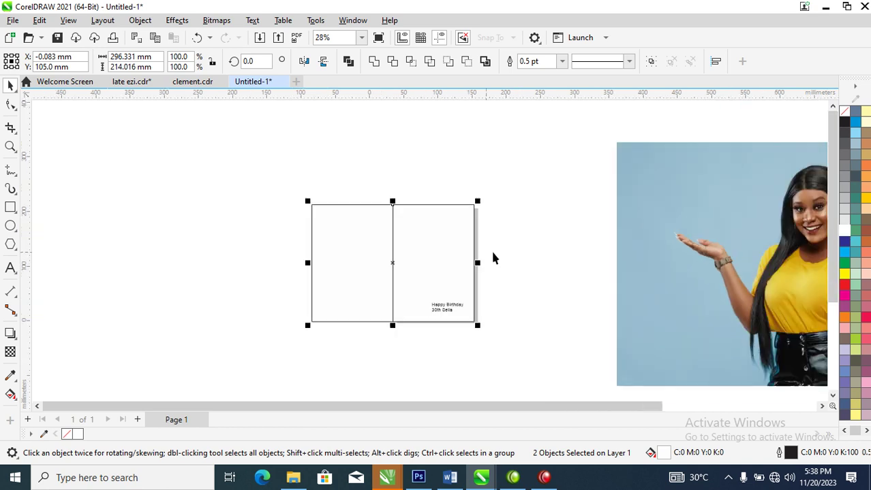
pyautogui.press('z')
pyautogui.moveTo(352, 143); pyautogui.dragTo(792, 328)
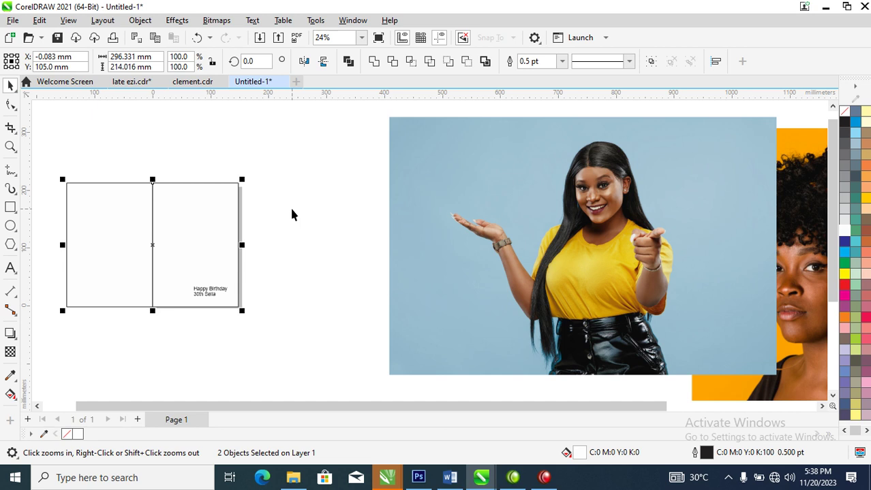
# Group the two panels, zoom in on the card, and select the 30 in the greeting.
pyautogui.hotkey('ctrl', 'z')
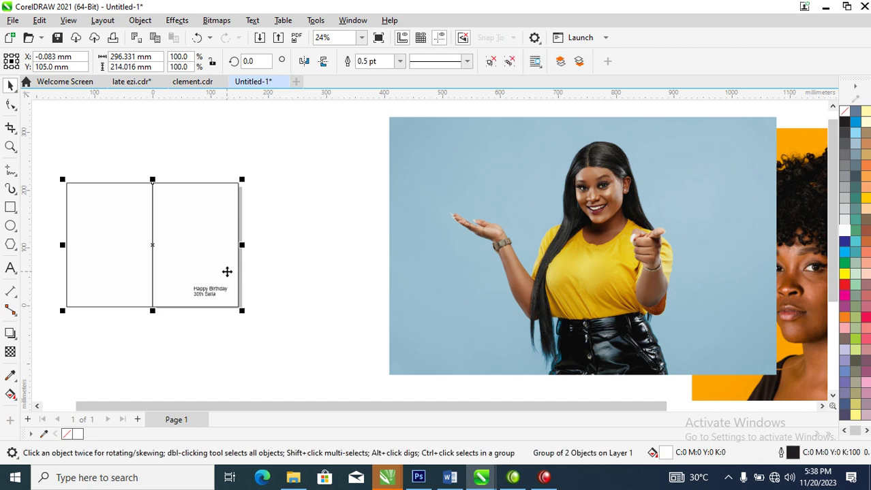
pyautogui.press('z')
pyautogui.moveTo(64, 171); pyautogui.dragTo(328, 349)
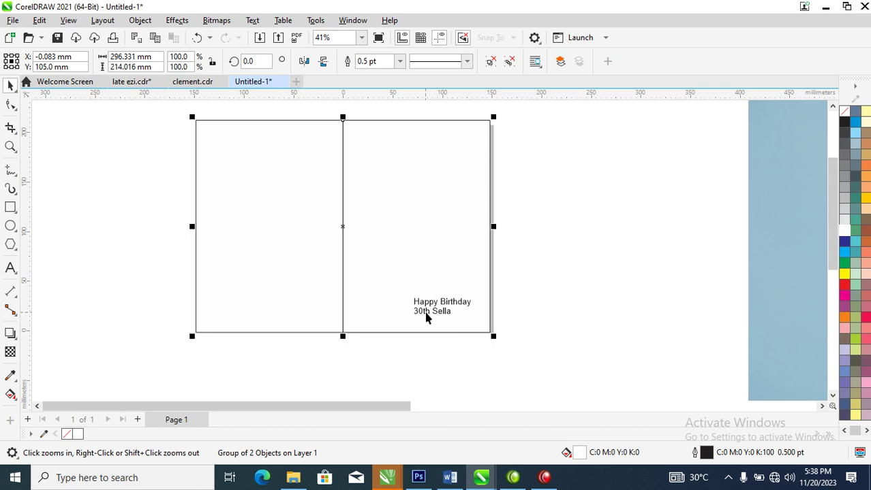
pyautogui.click(424, 312)
pyautogui.moveTo(413, 311); pyautogui.dragTo(418, 313)
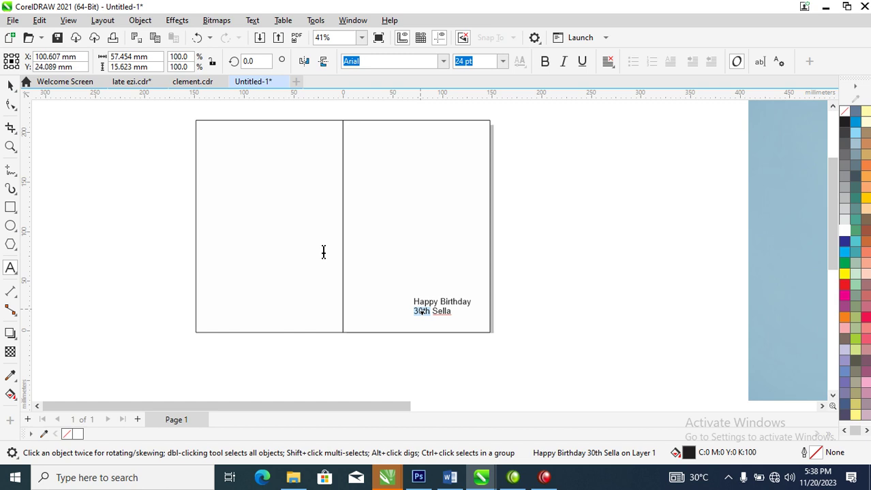
# Type '30th' on the left panel and enlarge it across the card.
pyautogui.click(304, 231)
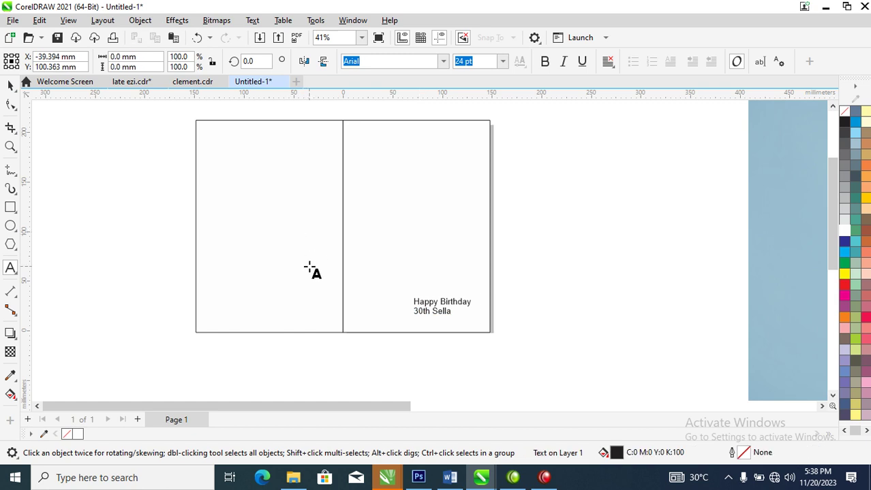
pyautogui.write('30th')
pyautogui.hotkey('ctrl', 'space')
pyautogui.moveTo(330, 234); pyautogui.dragTo(421, 179)
pyautogui.hotkey('ctrl', 'space')
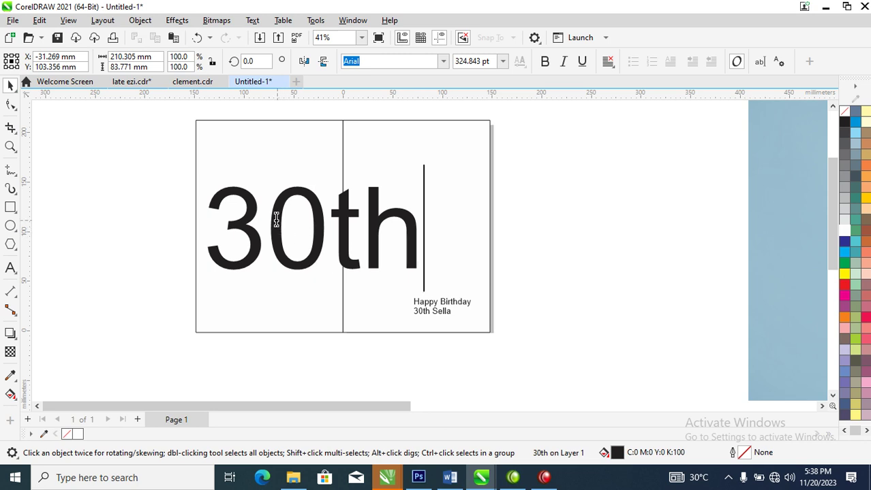
pyautogui.hotkey('ctrl', 'space')
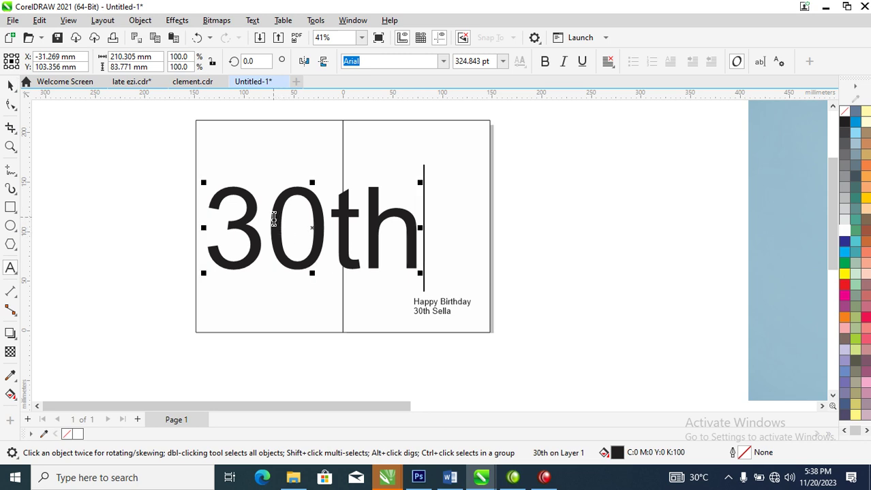
pyautogui.moveTo(274, 218); pyautogui.dragTo(331, 218)
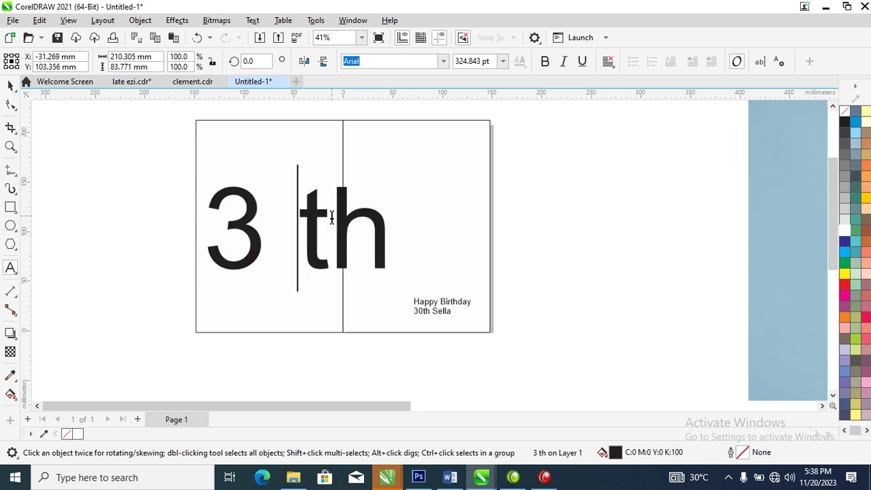
pyautogui.hotkey('ctrl', 'space')
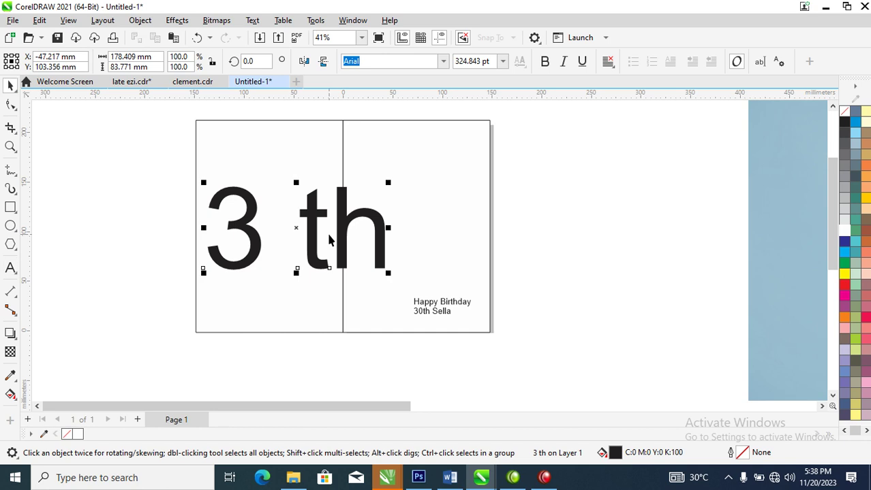
# Set the text in FuturaTEE, break it apart, and shrink 'th' onto the right panel's top.
pyautogui.click(444, 61)
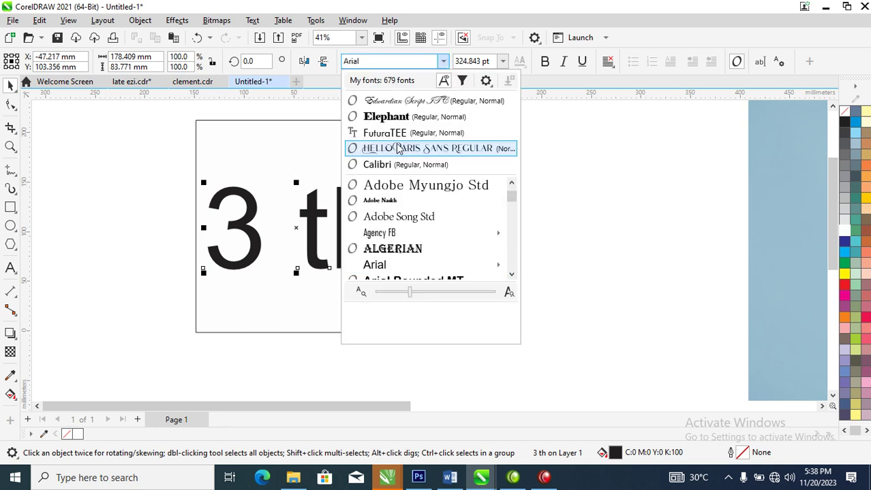
pyautogui.click(402, 146)
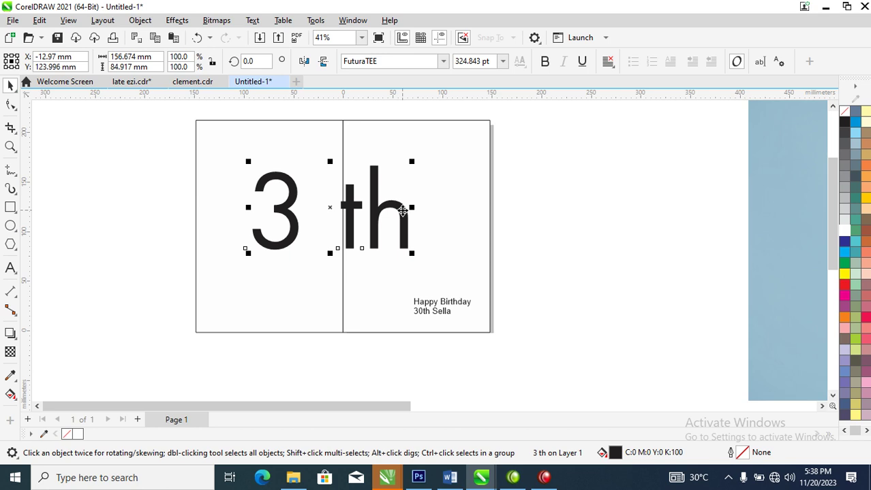
pyautogui.hotkey('ctrl', 'k')
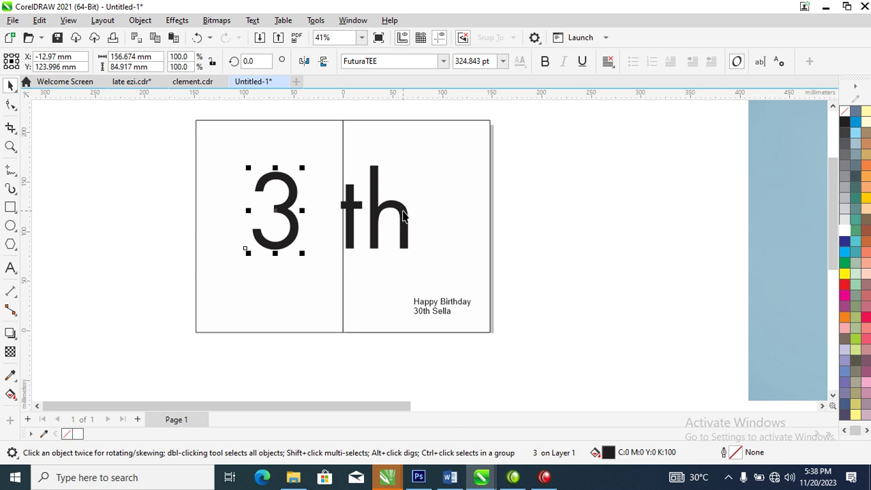
pyautogui.click(403, 215)
pyautogui.moveTo(411, 256); pyautogui.dragTo(401, 224)
pyautogui.moveTo(353, 180); pyautogui.dragTo(421, 178)
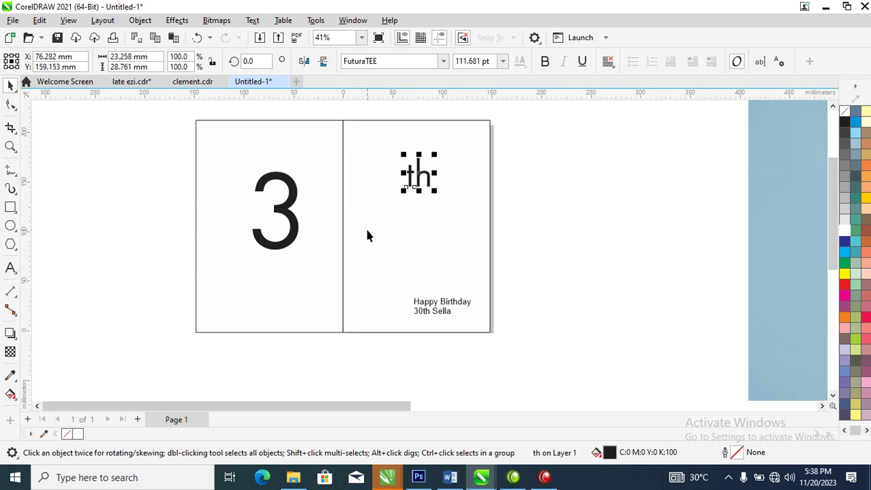
# Draw a circle beside the 3 with a smaller concentric circle inside it.
pyautogui.click(10, 225)
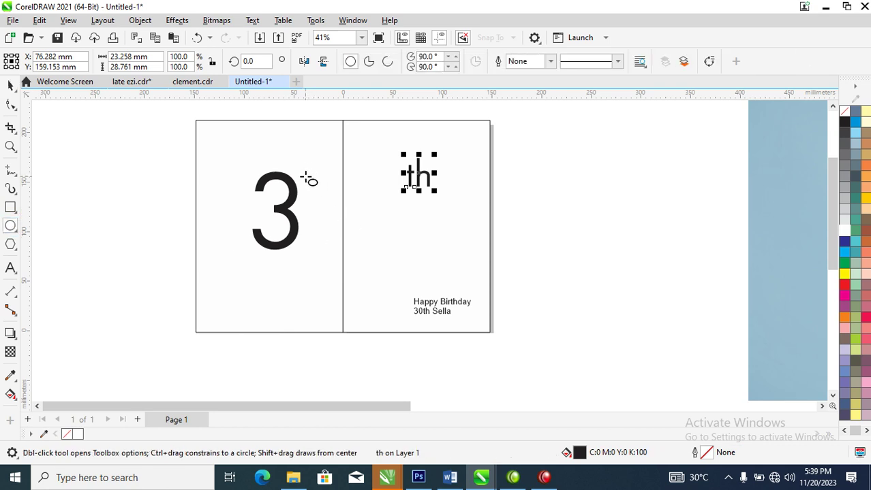
pyautogui.moveTo(305, 175); pyautogui.dragTo(385, 241)
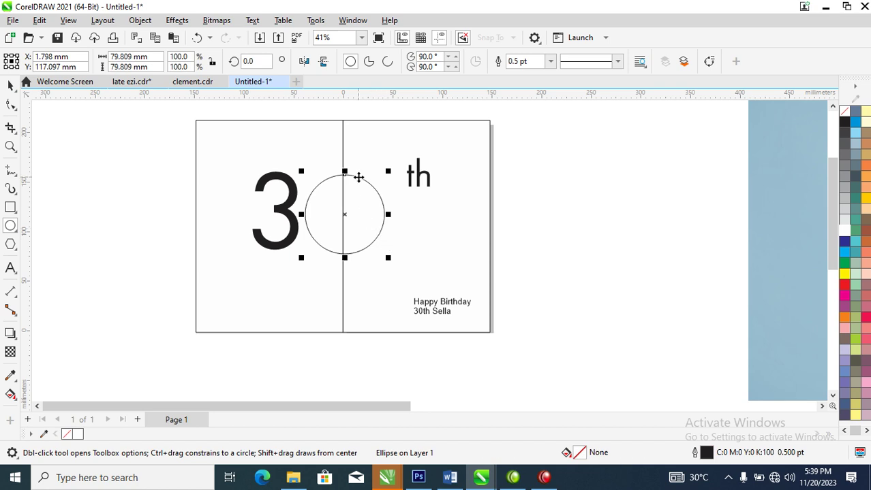
pyautogui.press('space')
pyautogui.moveTo(374, 187)
pyautogui.mouseDown()
pyautogui.moveTo(371, 196)
pyautogui.moveTo(378, 183)
pyautogui.mouseUp()
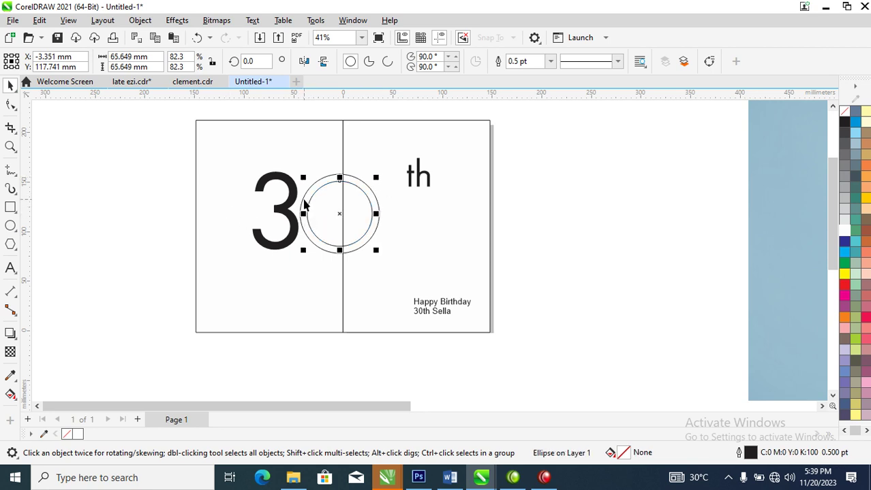
# Scale up the 3 and circles, tuck 'th' at the ring's upper right, and bring the photo closer.
pyautogui.scroll(-1, 304, 203)
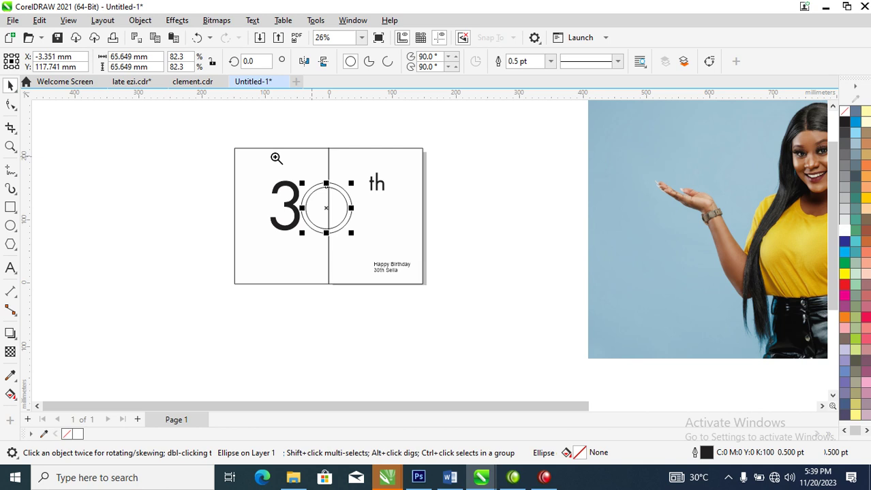
pyautogui.press('z')
pyautogui.click(449, 222)
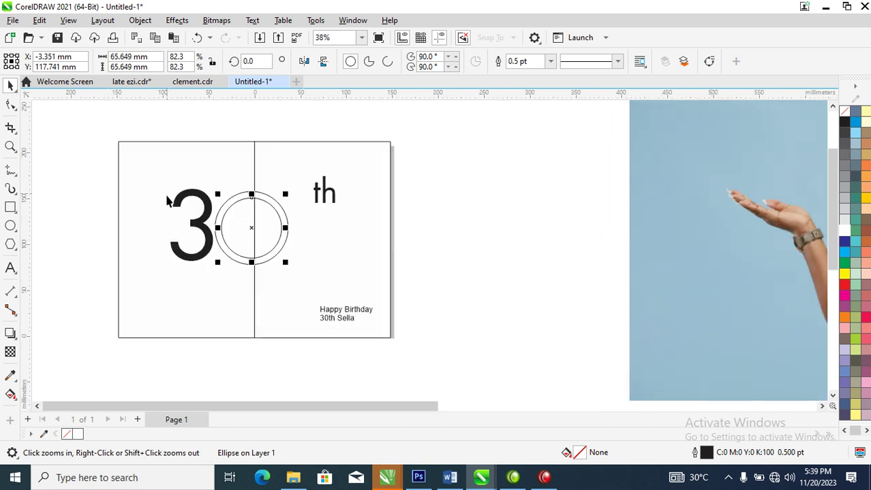
pyautogui.moveTo(165, 184); pyautogui.dragTo(387, 316)
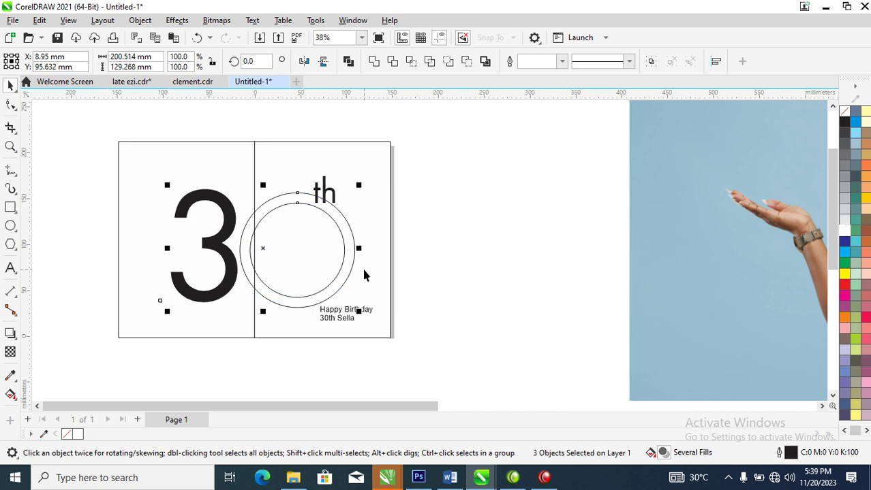
pyautogui.moveTo(352, 245); pyautogui.dragTo(348, 243)
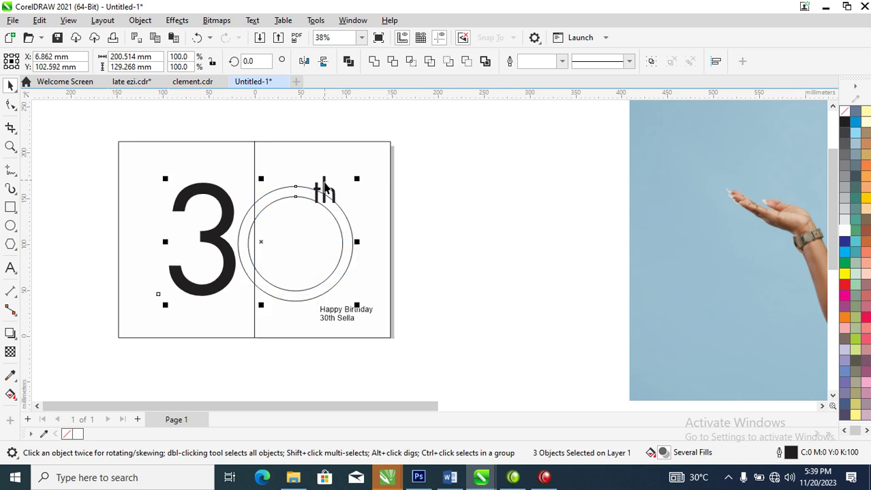
pyautogui.click(324, 189)
pyautogui.moveTo(324, 190); pyautogui.dragTo(361, 185)
pyautogui.click(317, 205)
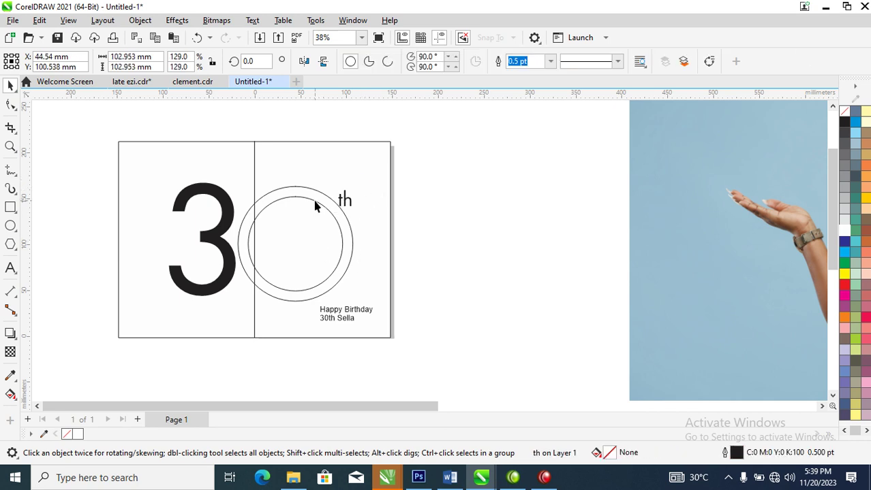
pyautogui.moveTo(698, 194); pyautogui.dragTo(523, 201)
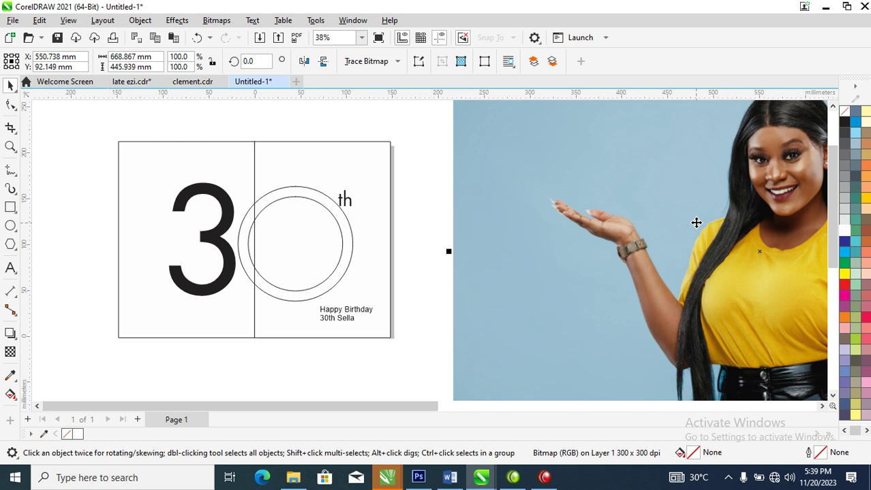
# PowerClip the woman-in-yellow photo inside the inner circle and shrink it to about 69%.
pyautogui.moveTo(696, 221); pyautogui.dragTo(305, 227)
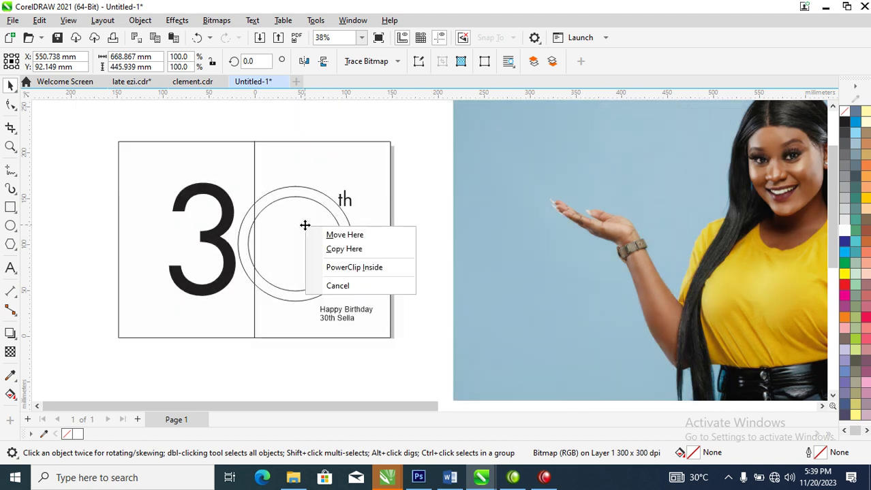
pyautogui.click(355, 267)
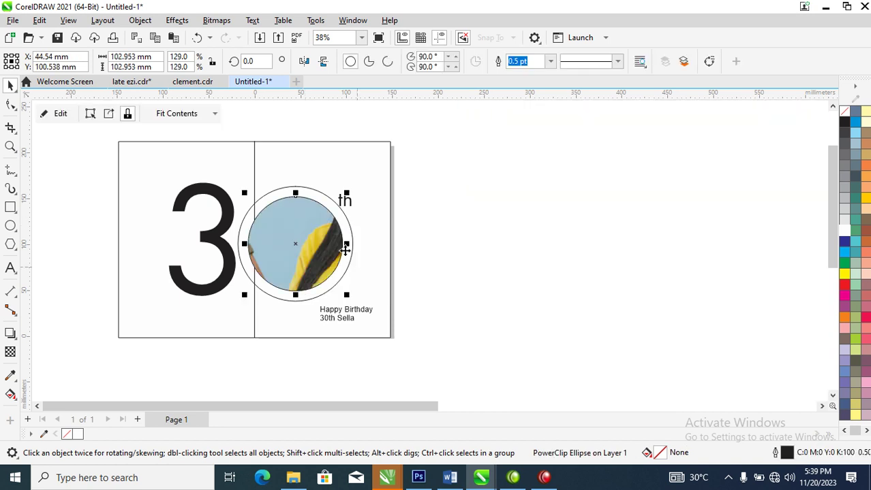
pyautogui.keyDown('ctrl'); pyautogui.click(309, 223); pyautogui.keyUp('ctrl')
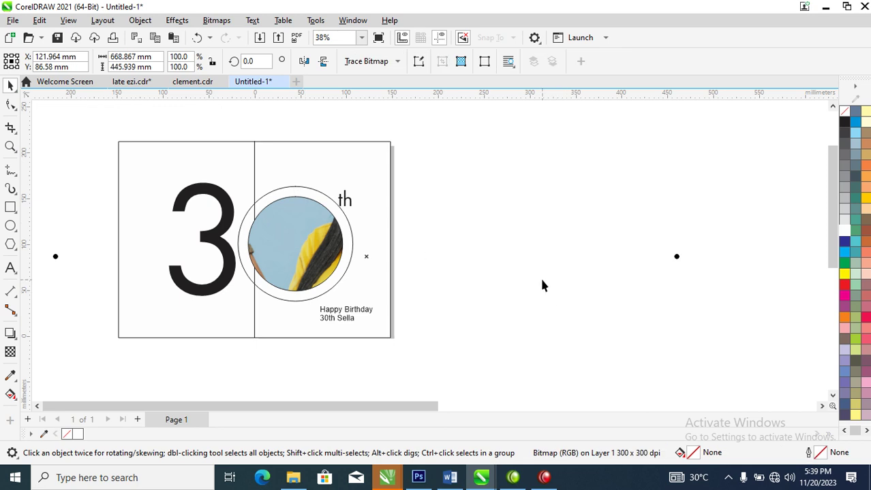
pyautogui.press('F4')
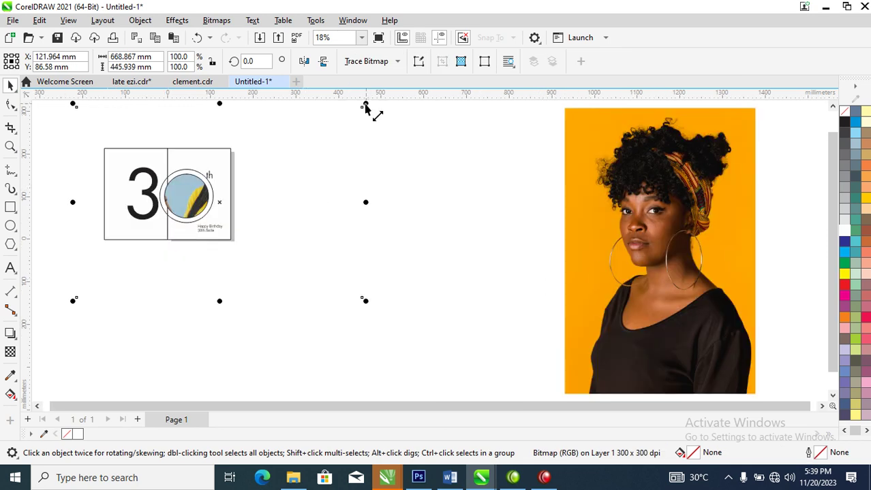
pyautogui.moveTo(369, 111); pyautogui.dragTo(279, 165)
pyautogui.press('z')
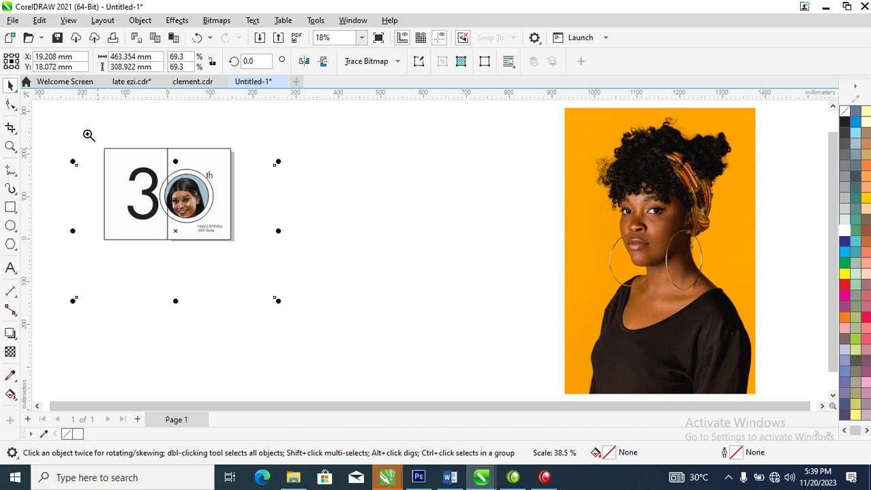
pyautogui.moveTo(87, 135); pyautogui.dragTo(369, 295)
# Mirror the clipped photo and scale it to 43.8% so her face fills the circle.
pyautogui.moveTo(517, 164); pyautogui.dragTo(445, 199)
pyautogui.moveTo(356, 245); pyautogui.dragTo(373, 176)
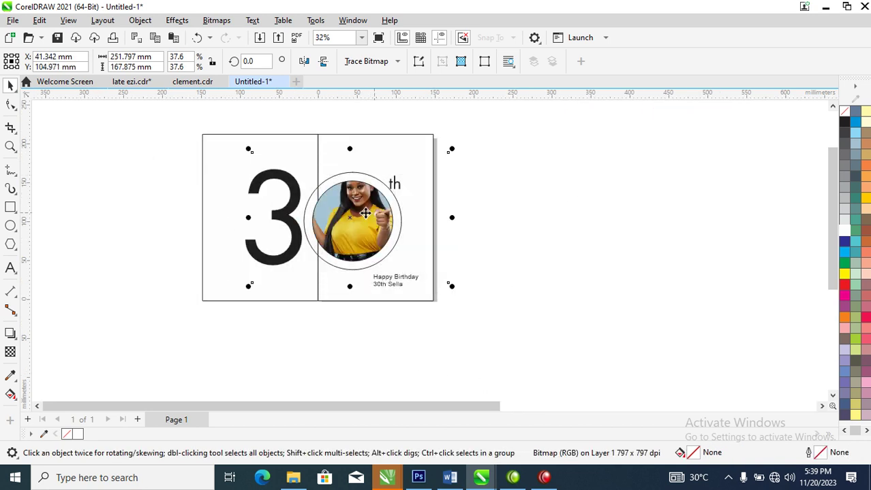
pyautogui.moveTo(360, 211); pyautogui.dragTo(363, 230)
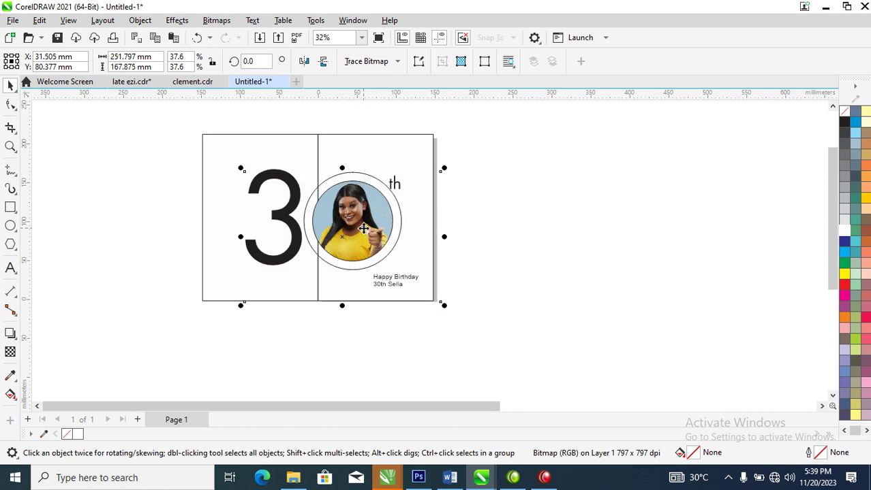
pyautogui.click(322, 62)
pyautogui.moveTo(346, 221); pyautogui.dragTo(372, 229)
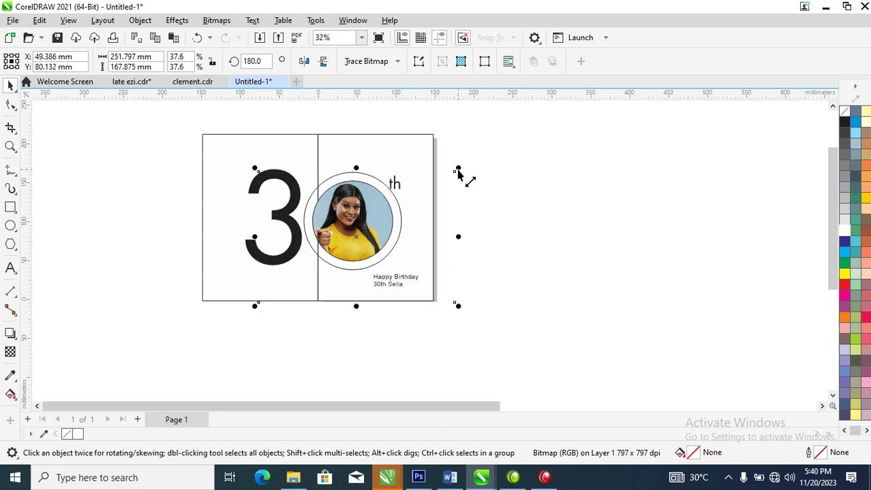
pyautogui.moveTo(457, 174); pyautogui.dragTo(491, 164)
pyautogui.moveTo(358, 231); pyautogui.dragTo(363, 213)
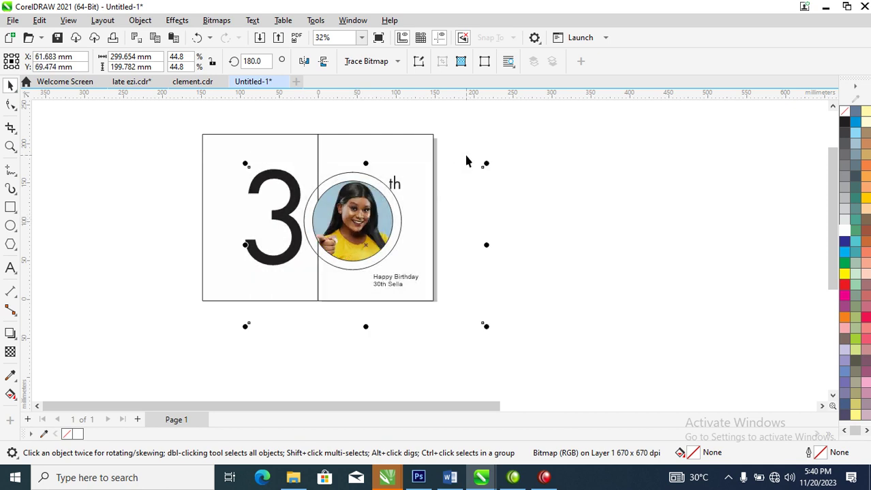
pyautogui.moveTo(494, 173); pyautogui.dragTo(499, 178)
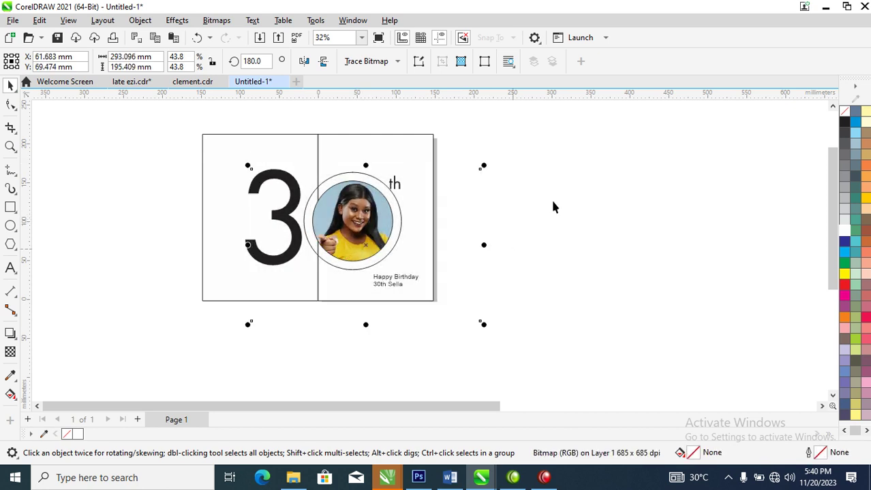
pyautogui.click(552, 207)
pyautogui.press('z')
pyautogui.moveTo(187, 126); pyautogui.dragTo(490, 321)
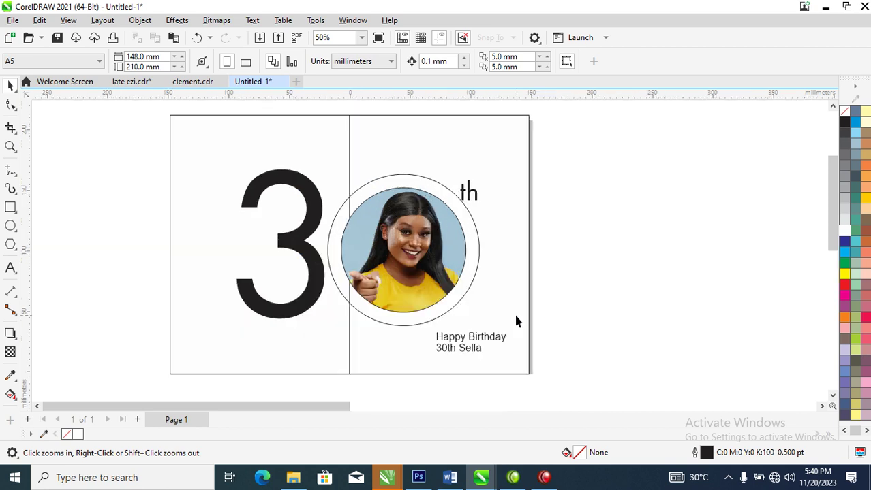
# Sample the brown from the photo and fill the ring and the large 3 with it.
pyautogui.click(479, 260)
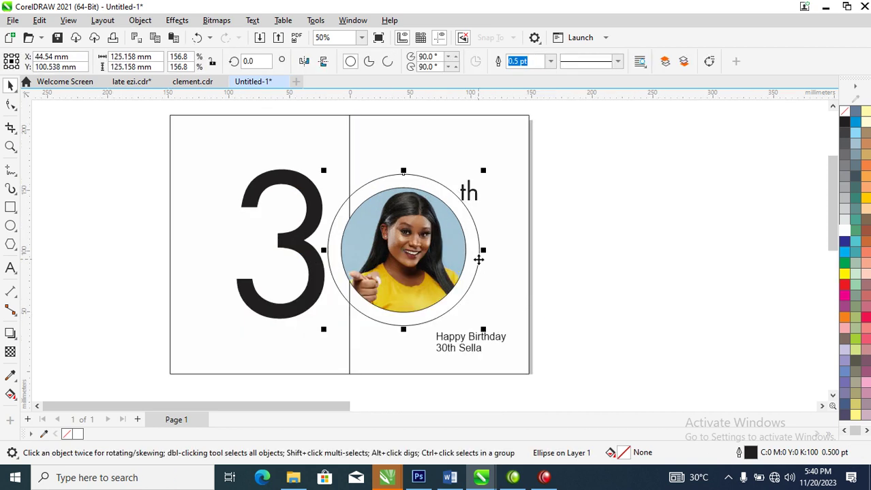
pyautogui.click(11, 377)
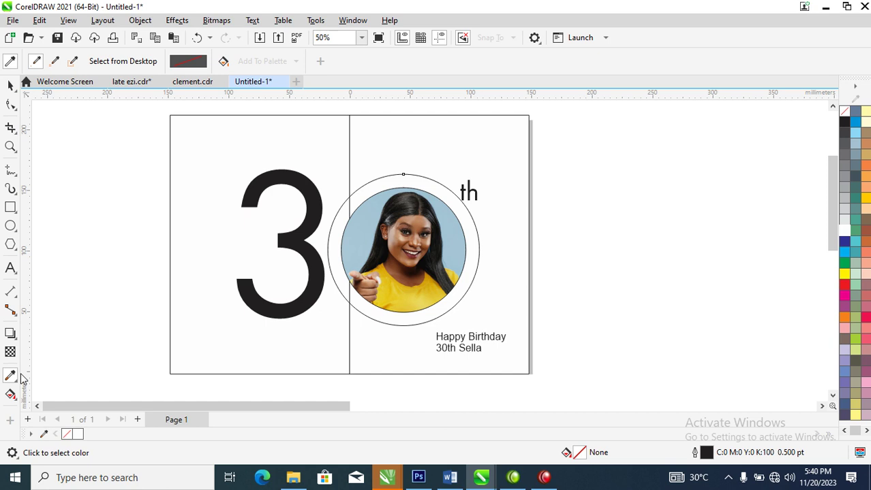
pyautogui.click(404, 238)
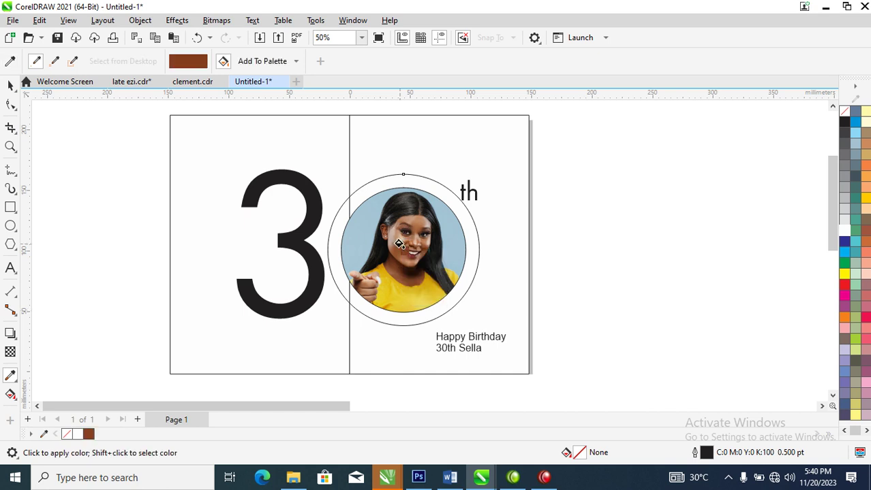
pyautogui.click(420, 182)
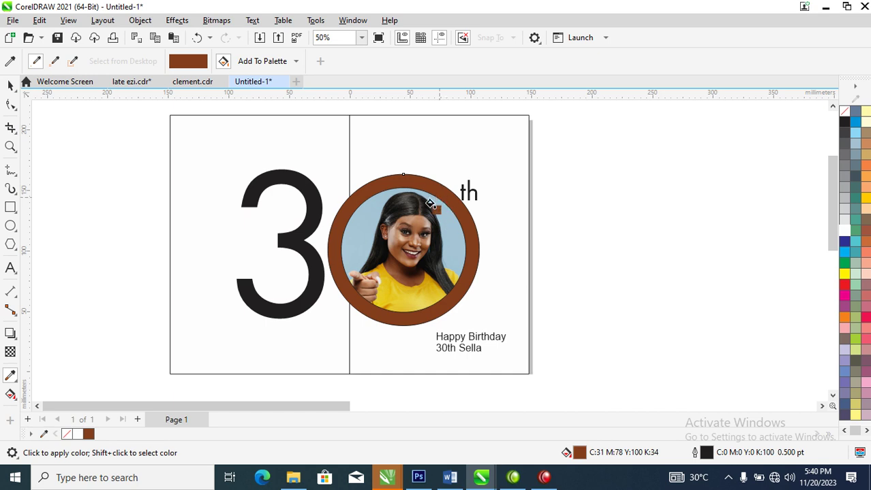
pyautogui.click(298, 184)
# Remove the outlines from the 3, ring and photo, and group them.
pyautogui.click(10, 85)
pyautogui.click(455, 227)
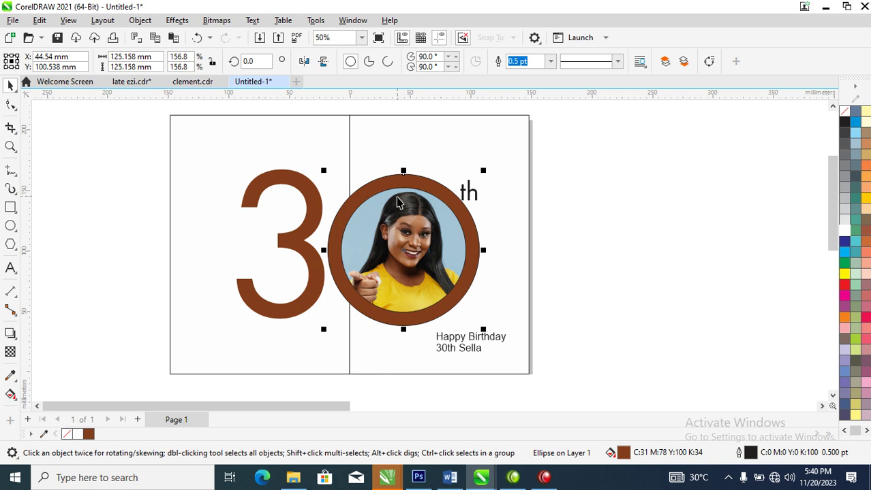
pyautogui.keyDown('shift'); pyautogui.click(398, 197); pyautogui.keyUp('shift')
pyautogui.keyDown('shift'); pyautogui.click(294, 182); pyautogui.keyUp('shift')
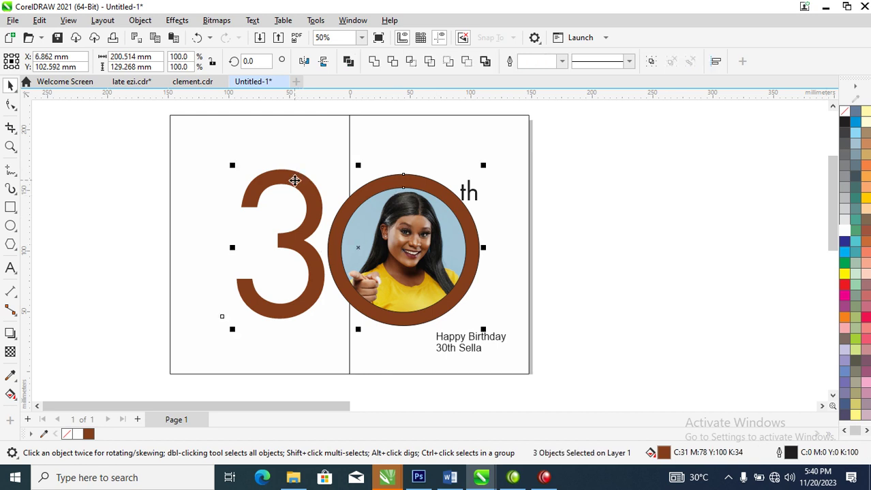
pyautogui.rightClick(847, 118)
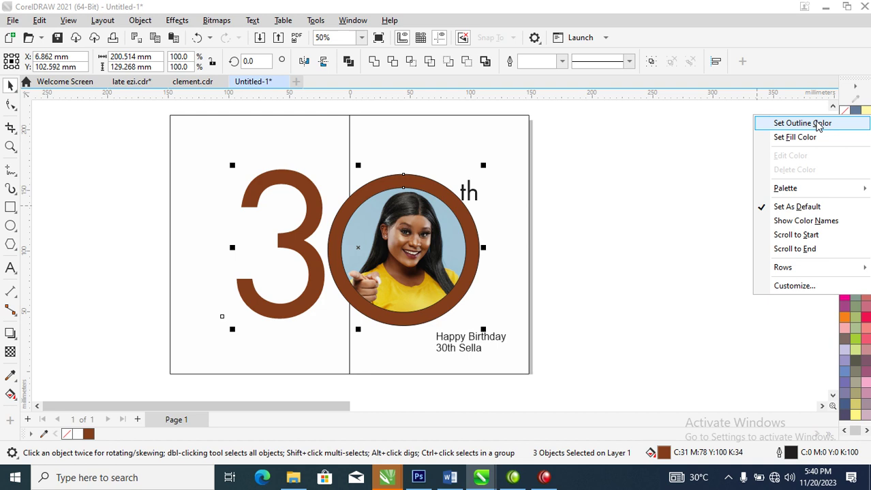
pyautogui.click(817, 124)
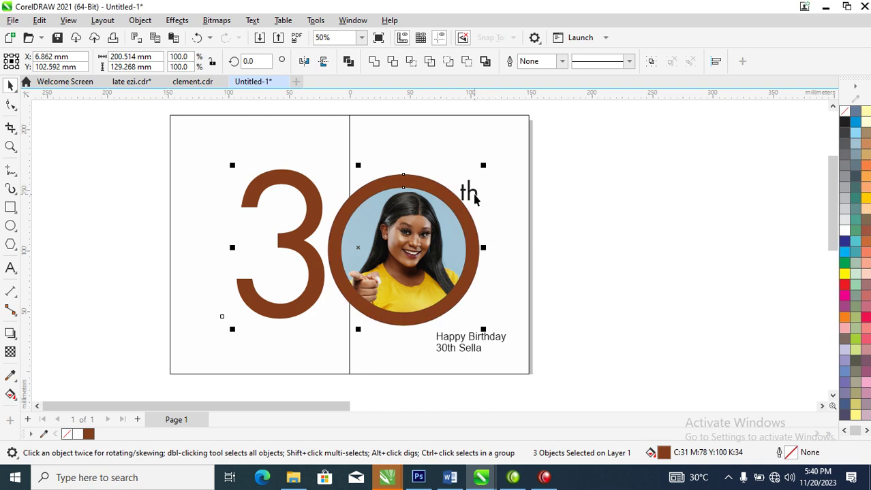
pyautogui.hotkey('ctrl', 'g')
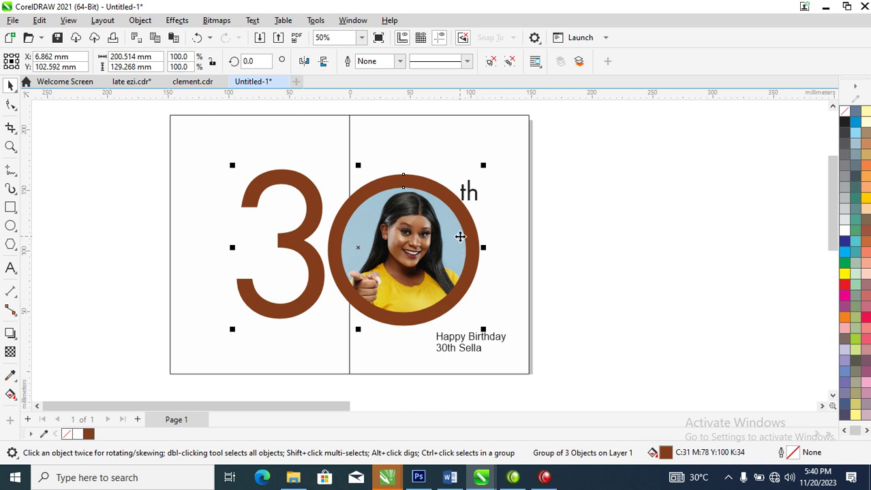
# PowerClip the 3-and-photo group into the card background and enlarge it to about 121%.
pyautogui.moveTo(465, 240); pyautogui.dragTo(426, 126)
pyautogui.click(475, 228)
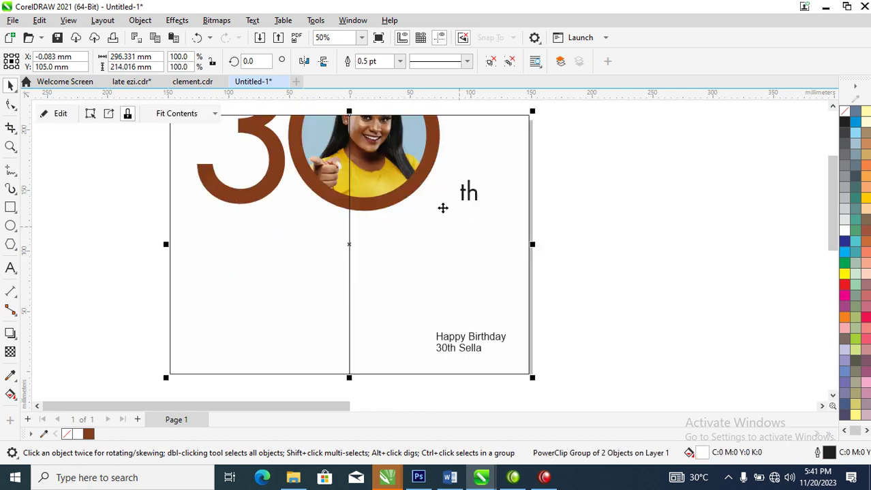
pyautogui.keyDown('ctrl'); pyautogui.click(405, 171); pyautogui.keyUp('ctrl')
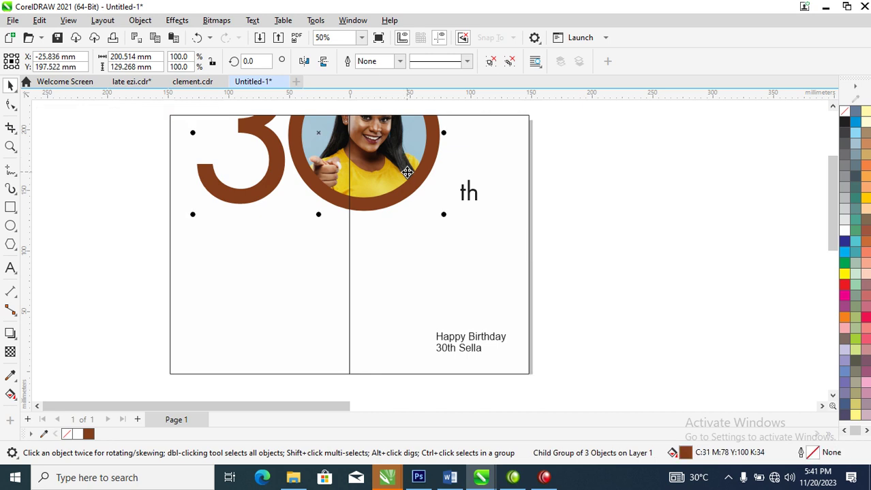
pyautogui.moveTo(406, 169); pyautogui.dragTo(438, 266)
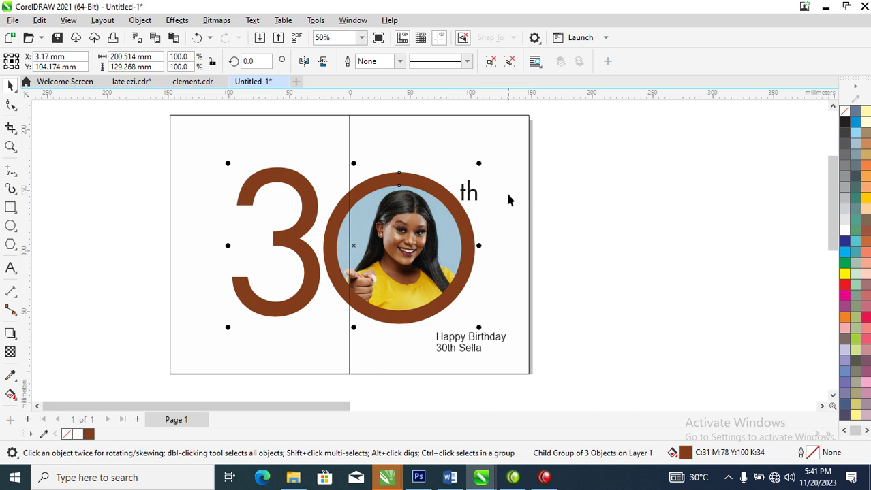
pyautogui.moveTo(461, 263); pyautogui.dragTo(457, 227)
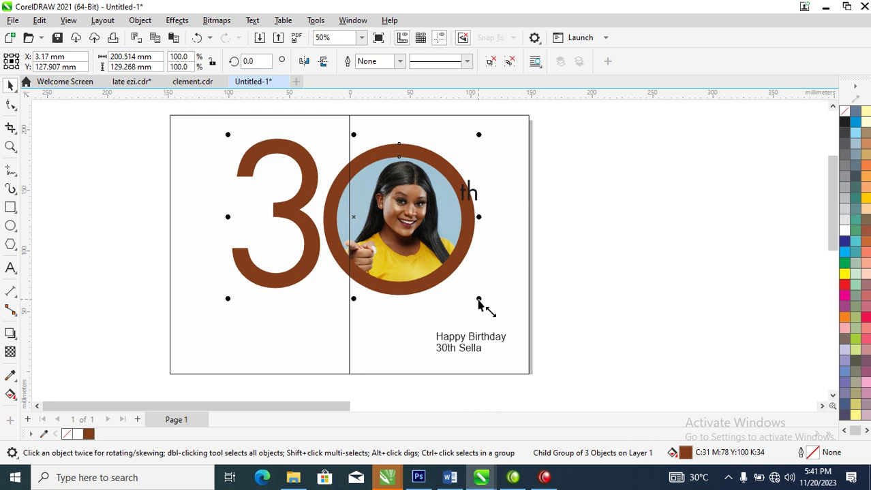
pyautogui.moveTo(479, 305); pyautogui.dragTo(506, 321)
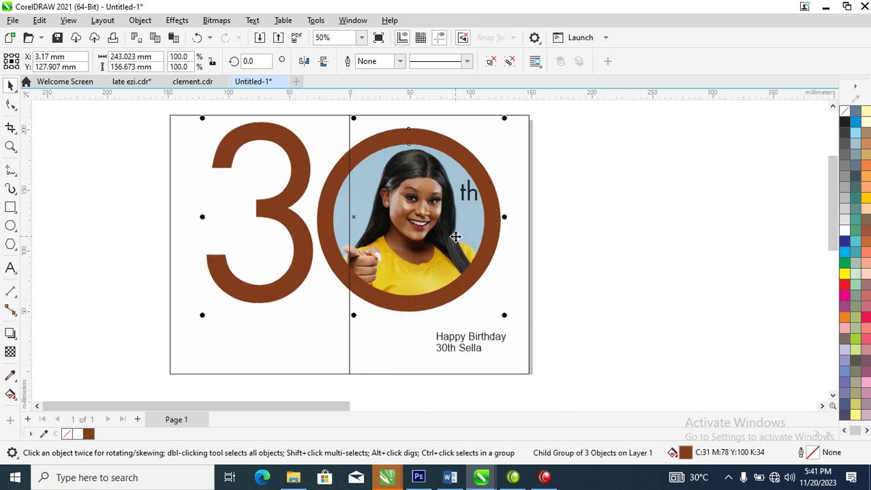
pyautogui.moveTo(455, 236); pyautogui.dragTo(455, 241)
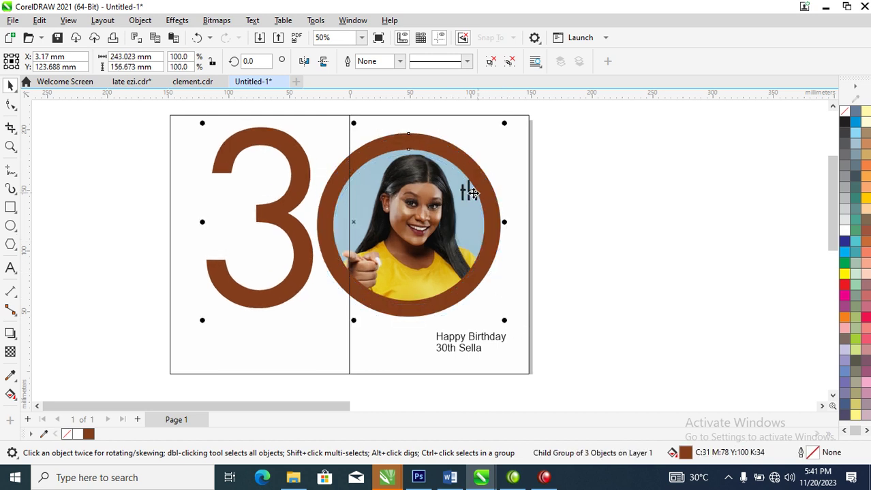
# Delete the 'th', raise the birthday text slightly, and fill the card background beige.
pyautogui.moveTo(469, 196); pyautogui.dragTo(483, 155)
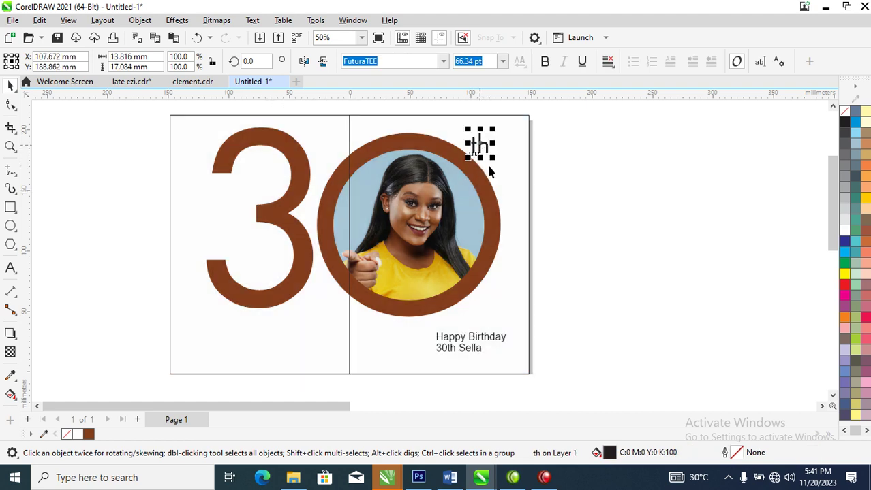
pyautogui.press('Delete')
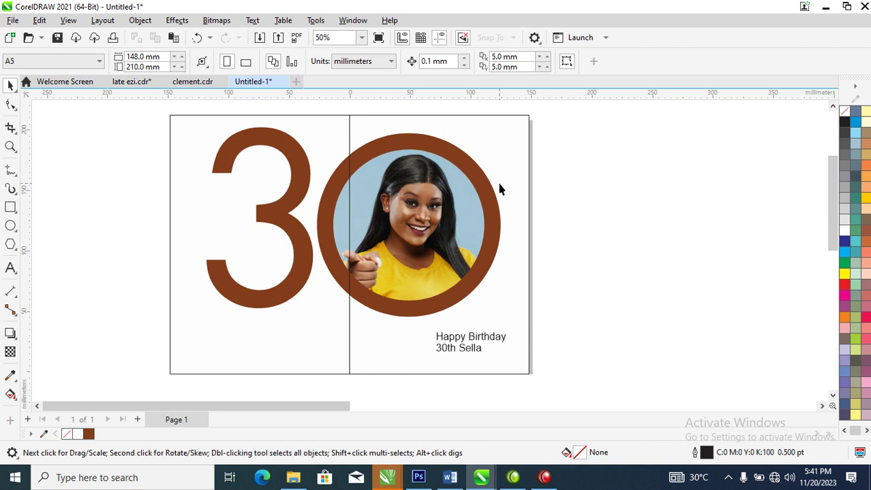
pyautogui.moveTo(488, 347)
pyautogui.mouseDown()
pyautogui.moveTo(489, 325)
pyautogui.moveTo(488, 339)
pyautogui.mouseUp()
pyautogui.click(509, 125)
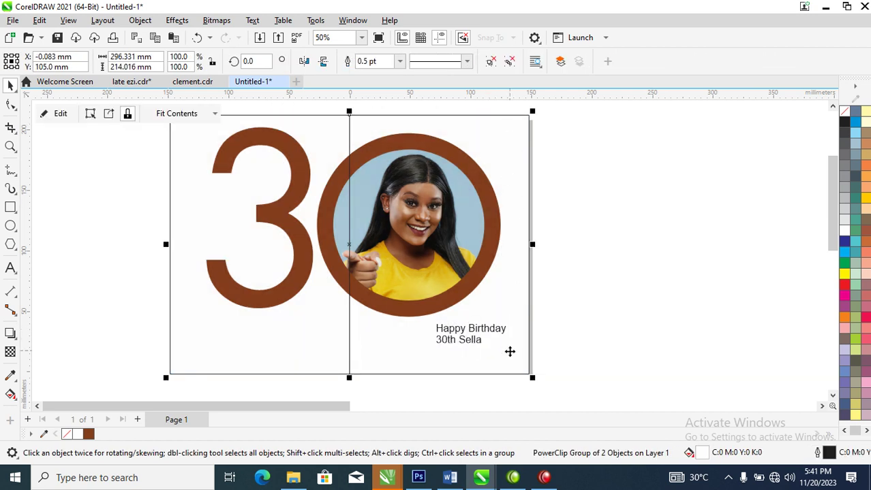
pyautogui.click(93, 435)
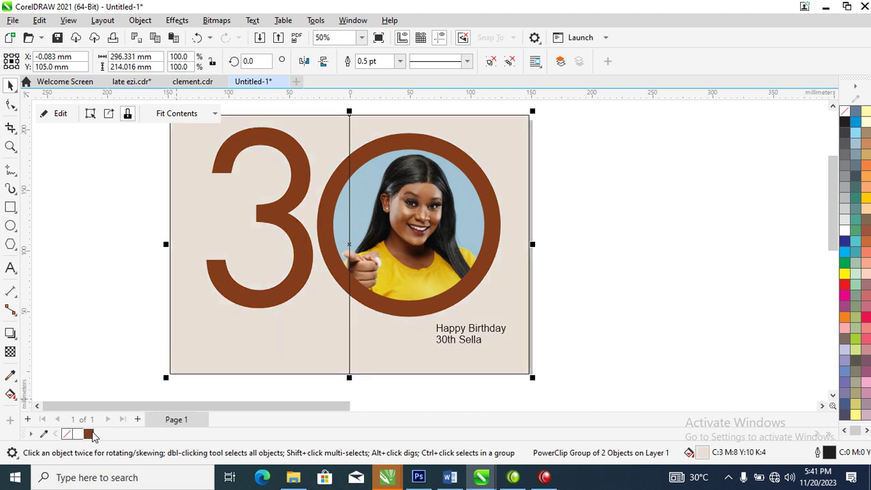
pyautogui.click(492, 334)
# Set the greeting in Trajan Pro and move it left under the ring.
pyautogui.click(443, 62)
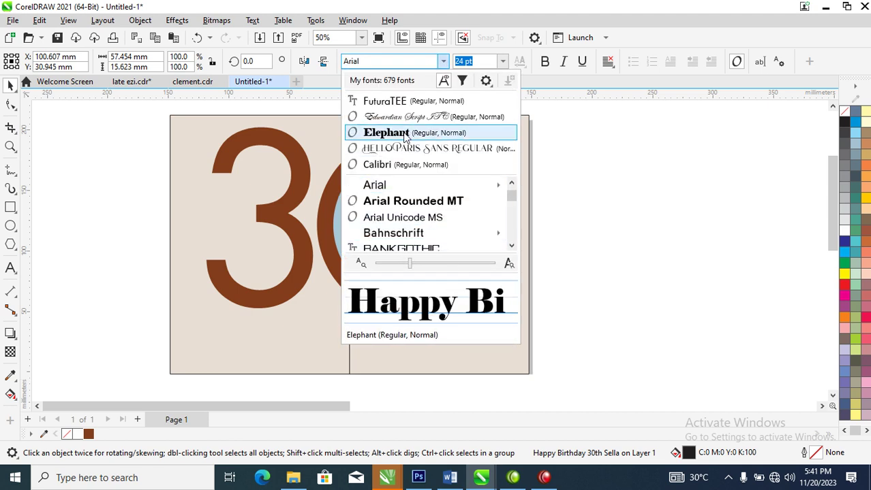
pyautogui.press('t')
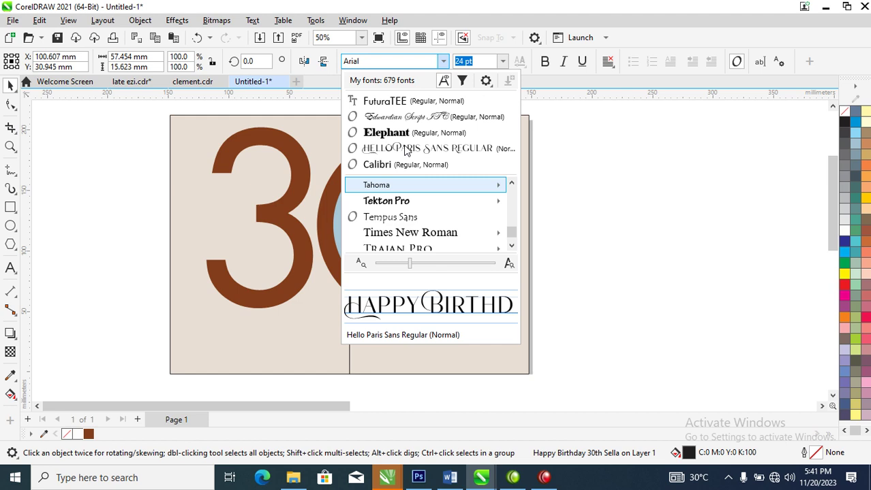
pyautogui.press('r')
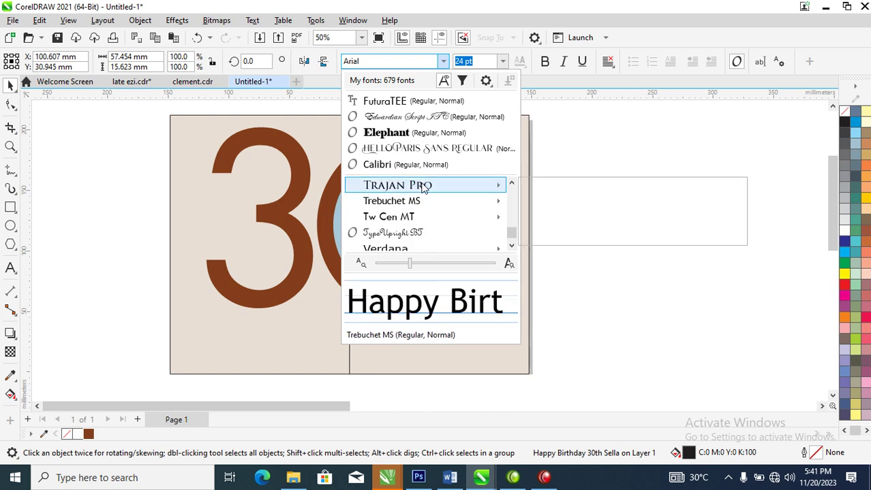
pyautogui.click(422, 186)
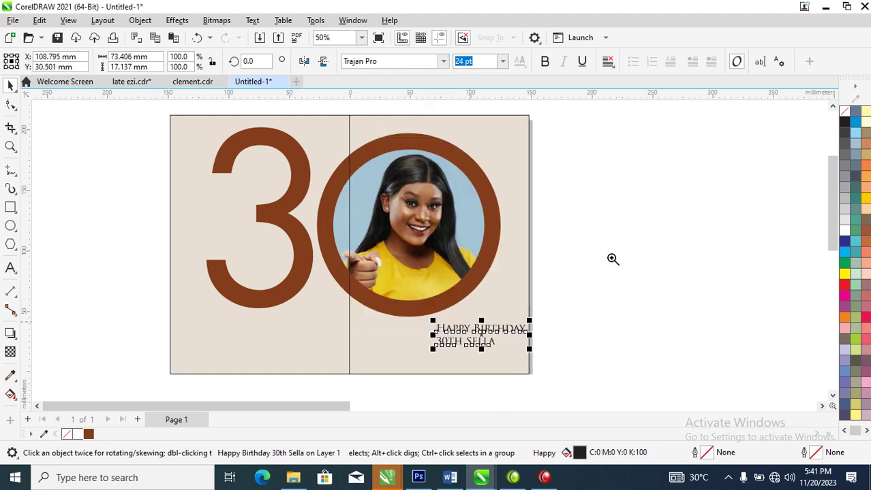
pyautogui.moveTo(612, 258); pyautogui.dragTo(409, 381)
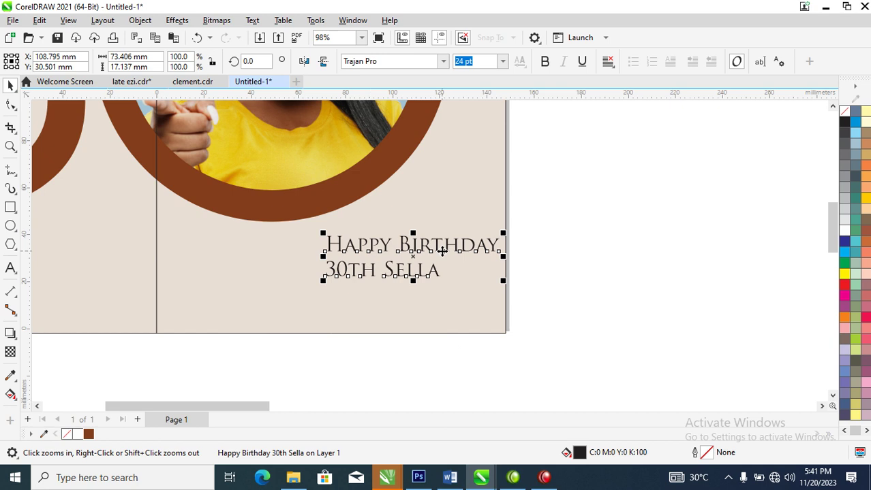
pyautogui.moveTo(457, 247); pyautogui.dragTo(336, 256)
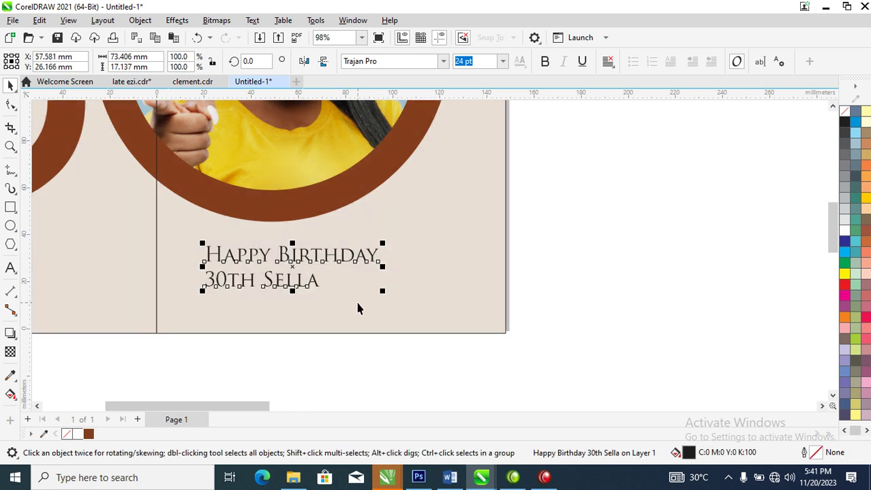
# Break the greeting into separate lines and words, placing the name under Happy Birthday.
pyautogui.hotkey('ctrl', 'k')
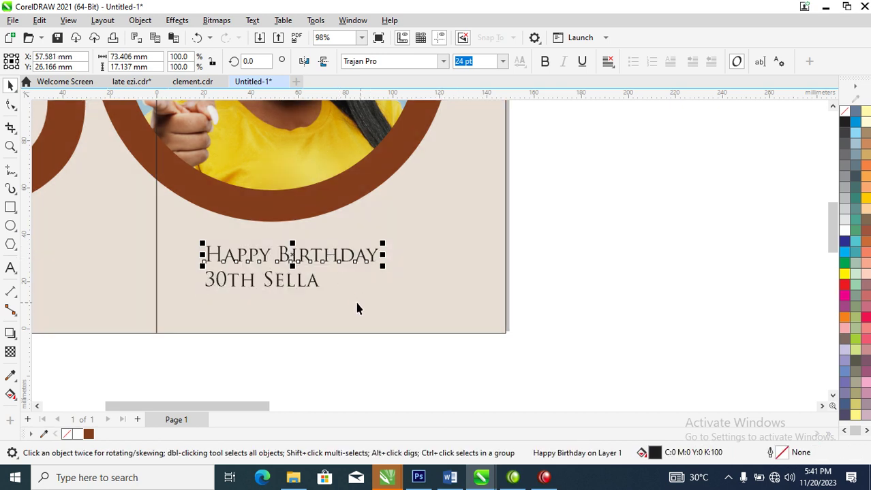
pyautogui.moveTo(233, 280); pyautogui.dragTo(422, 252)
pyautogui.hotkey('ctrl', 'k')
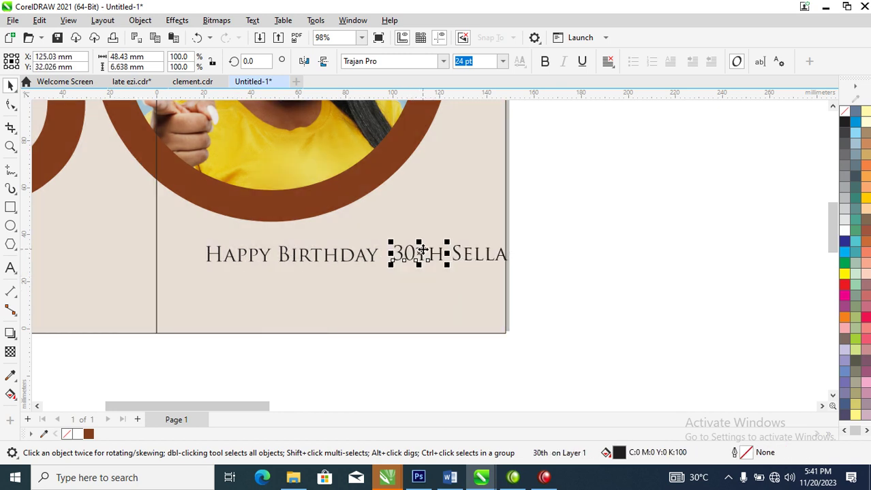
pyautogui.moveTo(502, 259); pyautogui.dragTo(443, 225)
# Set the name in Hello Paris Sans with brown fill and outline, enlarged to 128.558 pt.
pyautogui.click(443, 61)
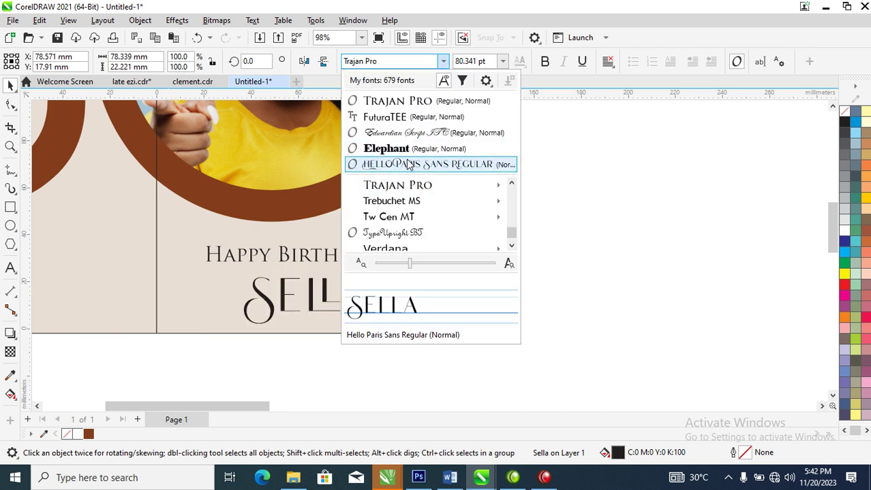
pyautogui.click(407, 165)
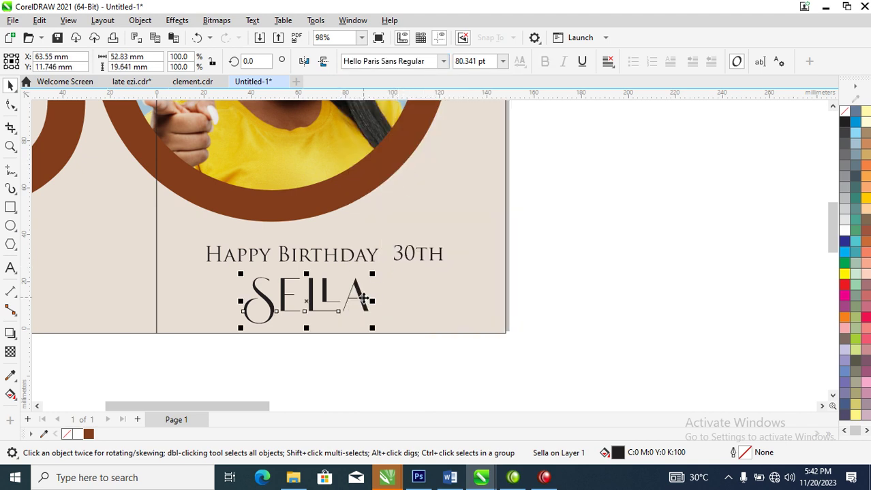
pyautogui.moveTo(364, 298); pyautogui.dragTo(424, 291)
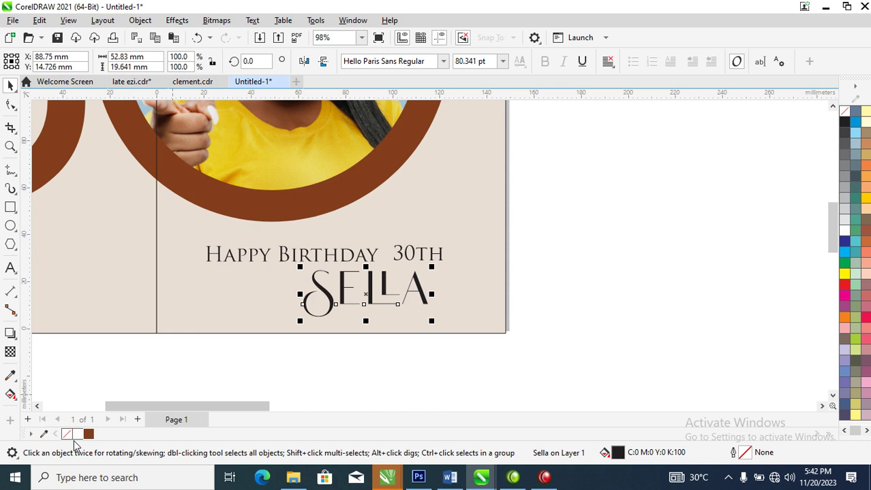
pyautogui.click(89, 435)
pyautogui.rightClick(89, 435)
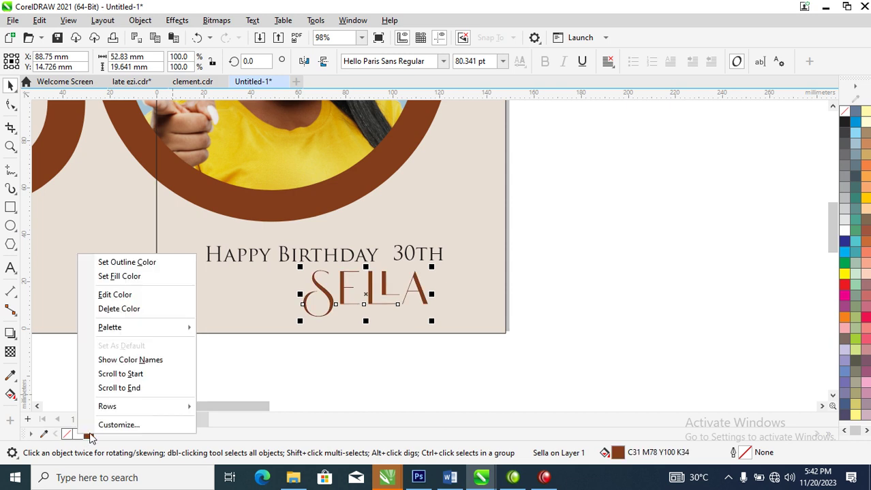
pyautogui.click(139, 262)
pyautogui.moveTo(431, 268); pyautogui.dragTo(267, 289)
pyautogui.click(437, 253)
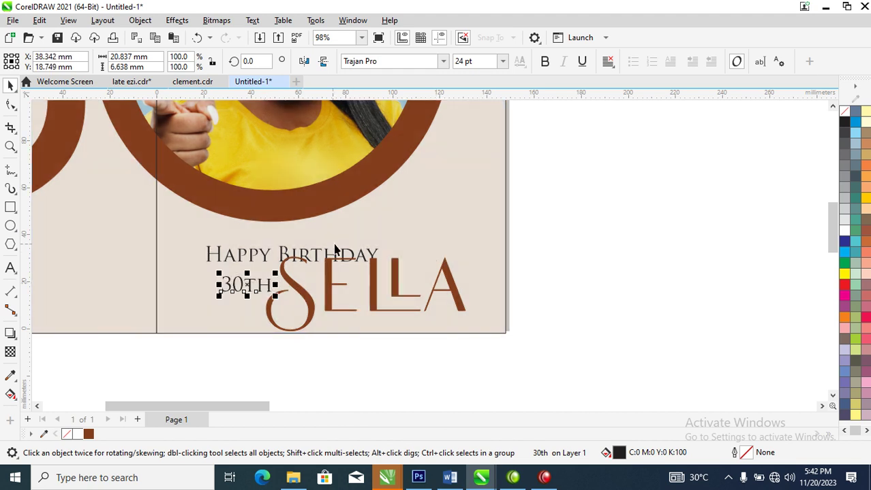
# Shrink the Happy Birthday text to about 37% and enlarge the 30th text to about 31 pt.
pyautogui.click(354, 244)
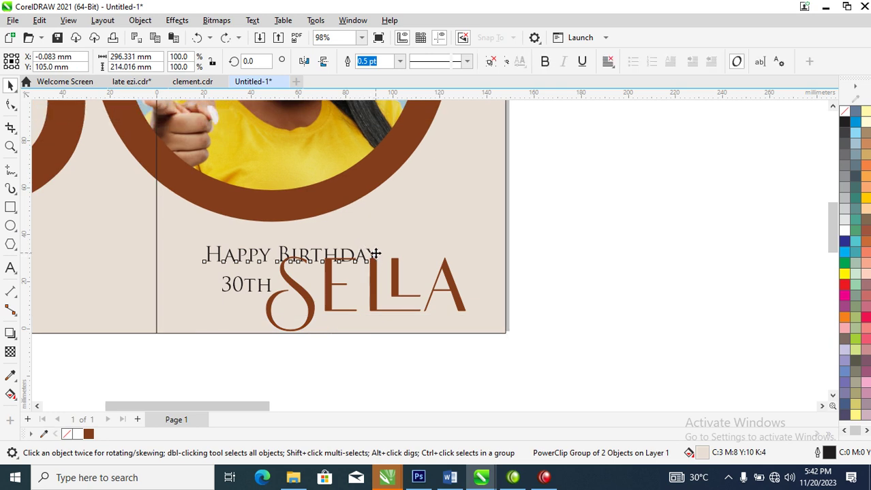
pyautogui.click(376, 256)
pyautogui.moveTo(383, 250); pyautogui.dragTo(280, 233)
pyautogui.click(269, 291)
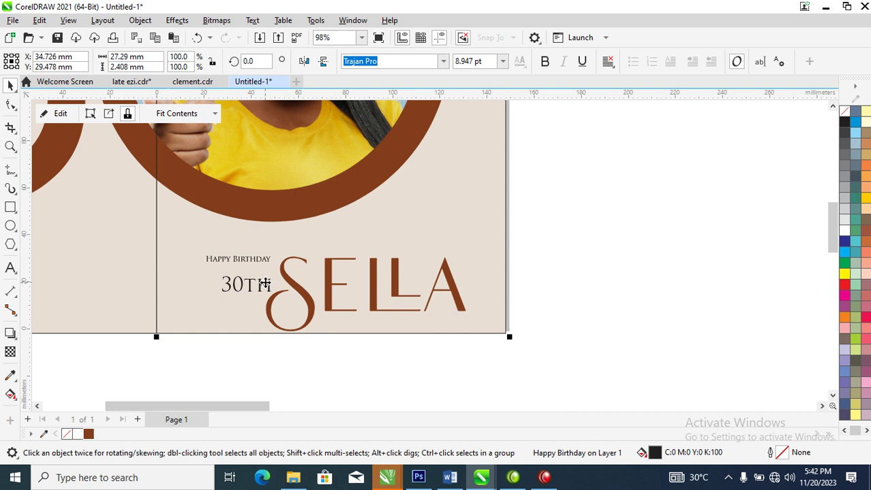
pyautogui.click(265, 286)
pyautogui.moveTo(218, 275); pyautogui.dragTo(207, 274)
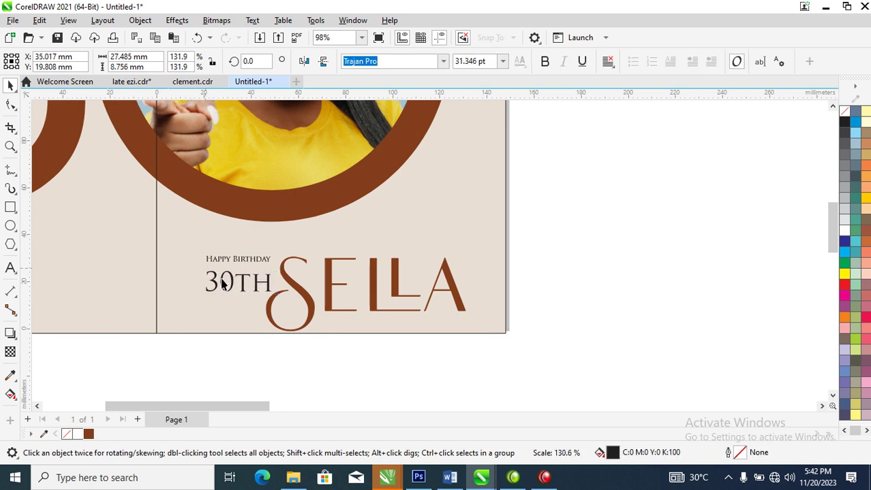
# Tighten the SELLA letter spacing and scale SELLA up slightly to about 150.8 pt.
pyautogui.click(412, 301)
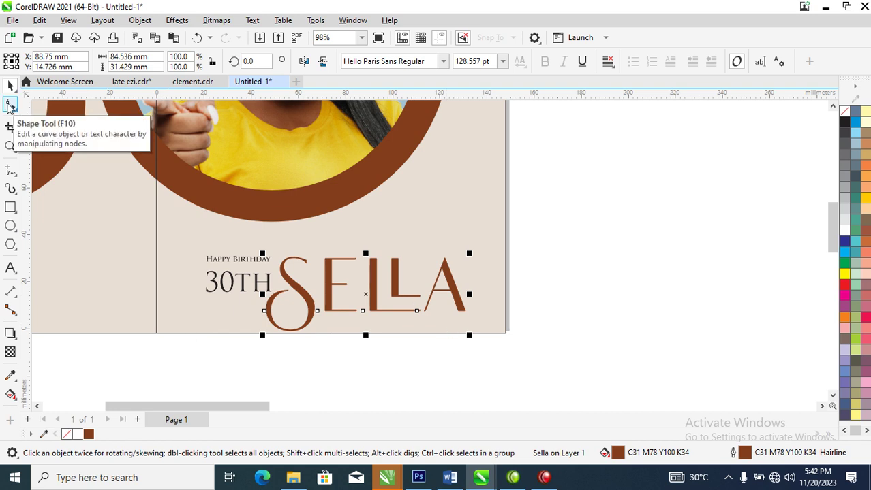
pyautogui.click(10, 106)
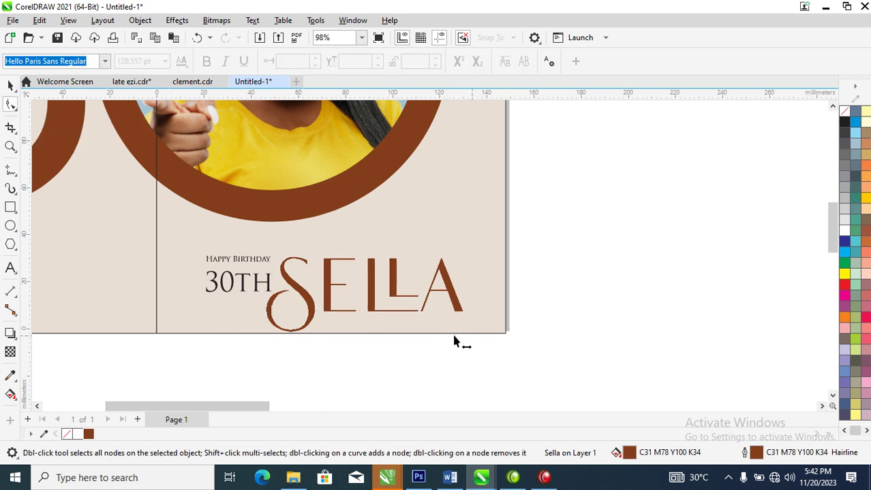
pyautogui.moveTo(455, 342); pyautogui.dragTo(435, 340)
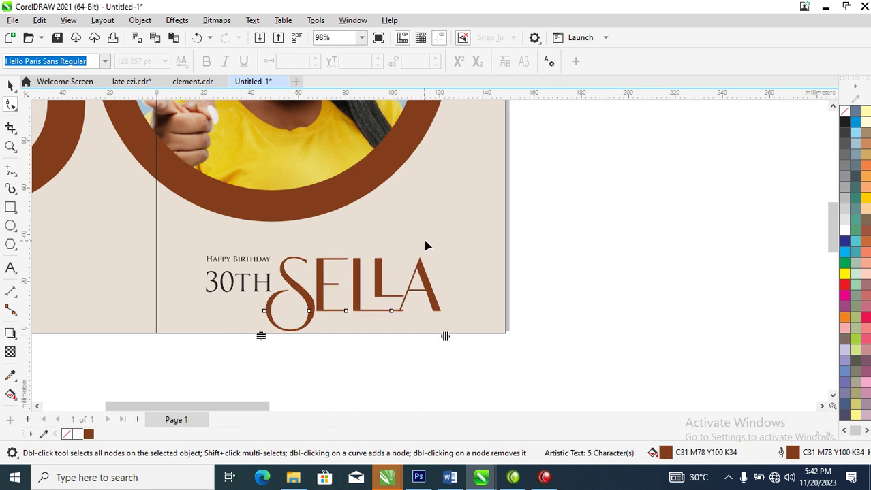
pyautogui.press('space')
pyautogui.moveTo(449, 254); pyautogui.dragTo(475, 242)
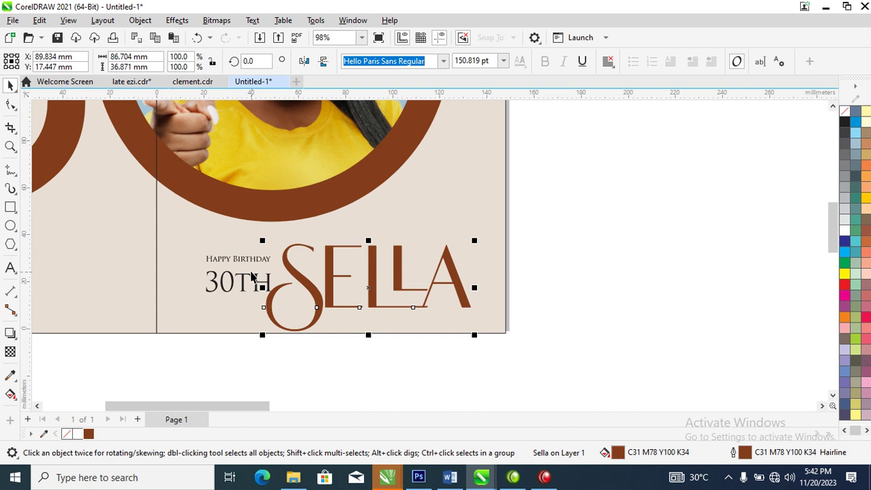
# Nudge the Happy Birthday text slightly and zoom in on the logo lettering.
pyautogui.moveTo(269, 260); pyautogui.dragTo(274, 277)
pyautogui.press('z')
pyautogui.moveTo(170, 198); pyautogui.dragTo(484, 351)
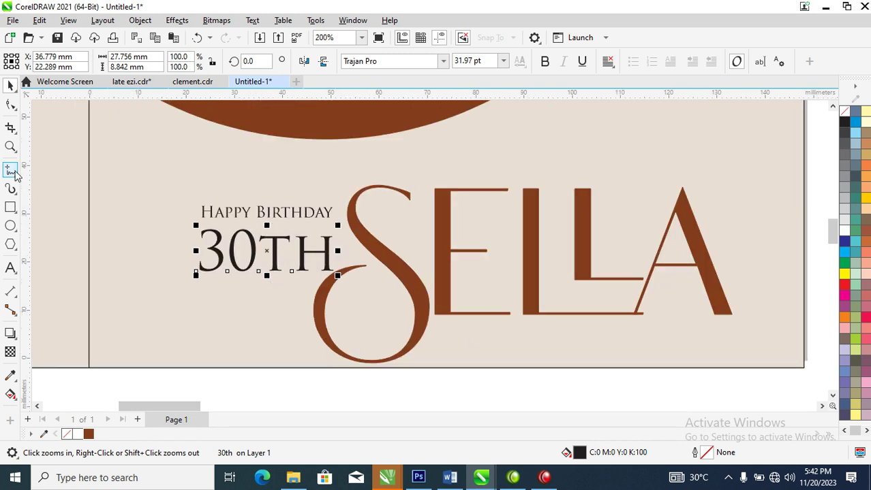
# Draw a thin brown bar with no outline above HAPPY BIRTHDAY.
pyautogui.click(10, 207)
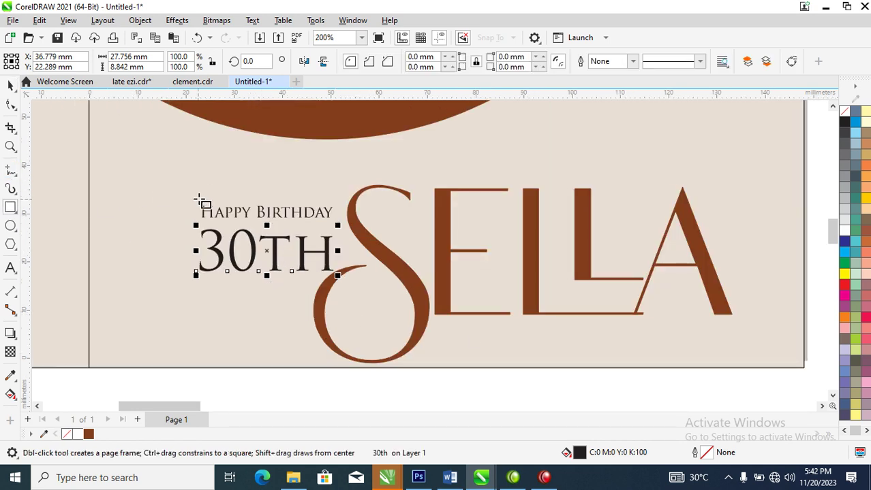
pyautogui.moveTo(202, 198); pyautogui.dragTo(359, 206)
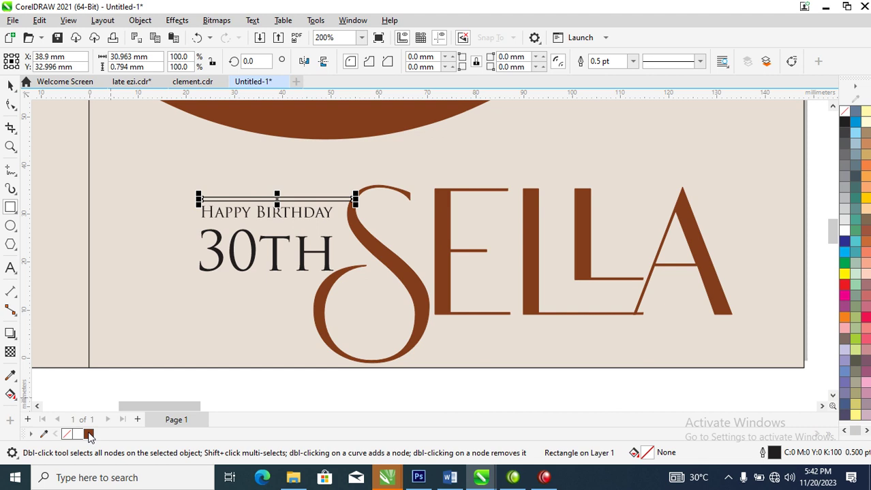
pyautogui.click(88, 434)
pyautogui.rightClick(847, 117)
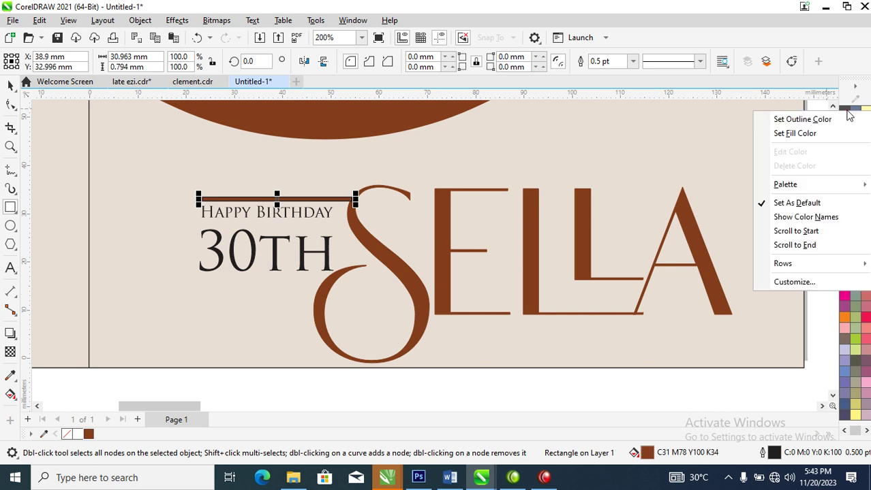
pyautogui.click(824, 119)
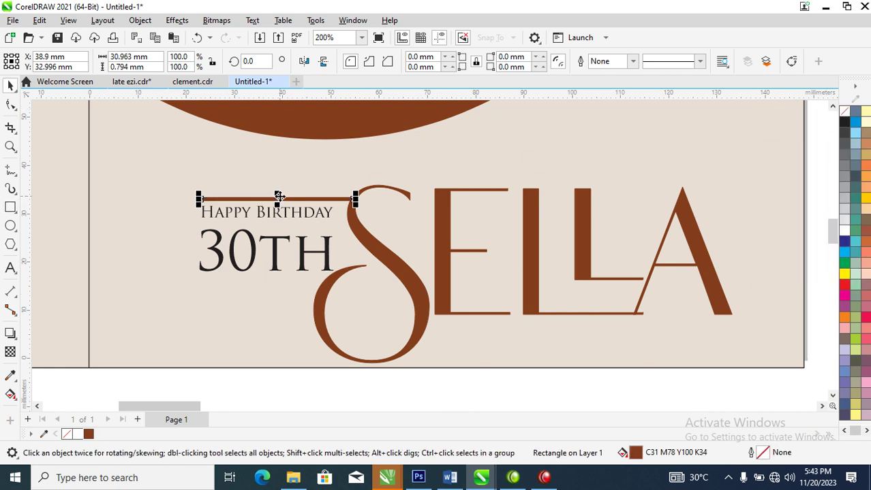
# Copy the brown bar down beneath 30TH and shorten it.
pyautogui.moveTo(279, 196); pyautogui.dragTo(282, 283)
pyautogui.rightClick(282, 283)
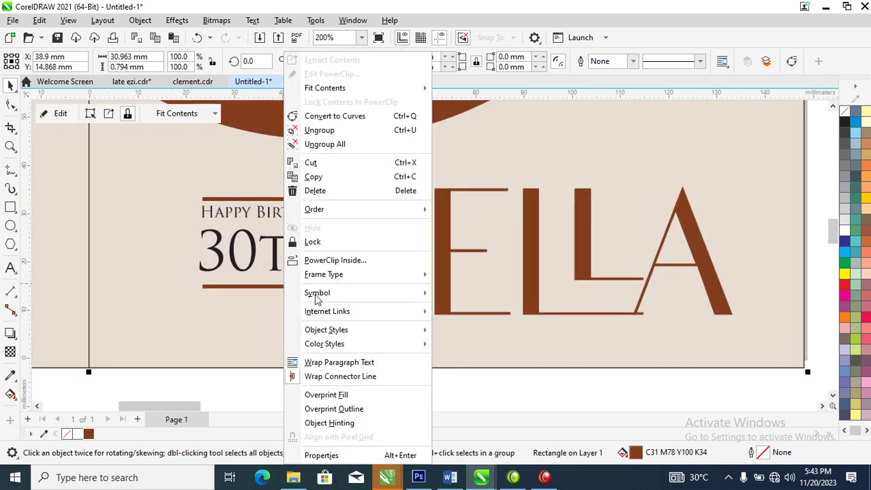
pyautogui.click(233, 285)
pyautogui.click(219, 289)
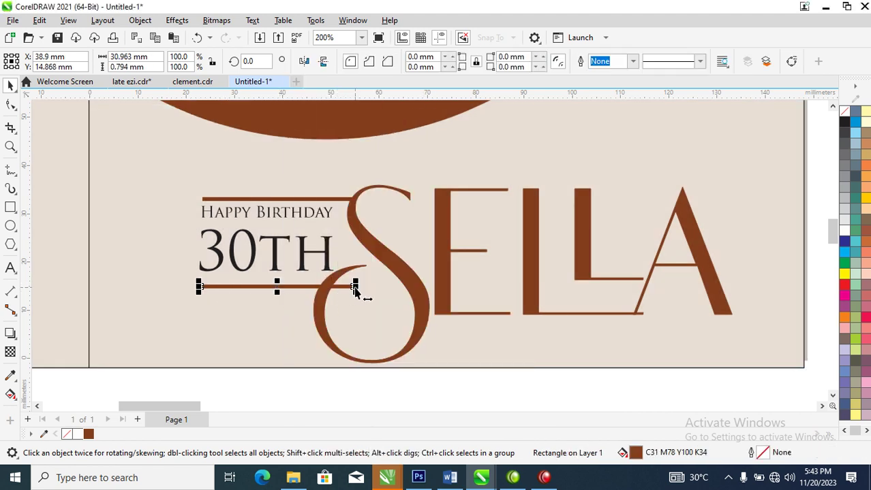
pyautogui.moveTo(354, 288); pyautogui.dragTo(333, 296)
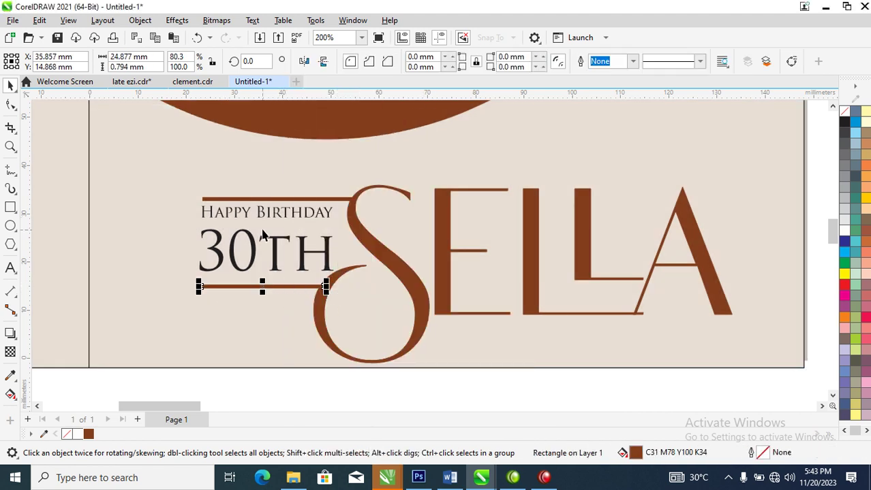
# Colour the 30TH and HAPPY BIRTHDAY texts brown and move Happy Birthday slightly lower.
pyautogui.click(327, 252)
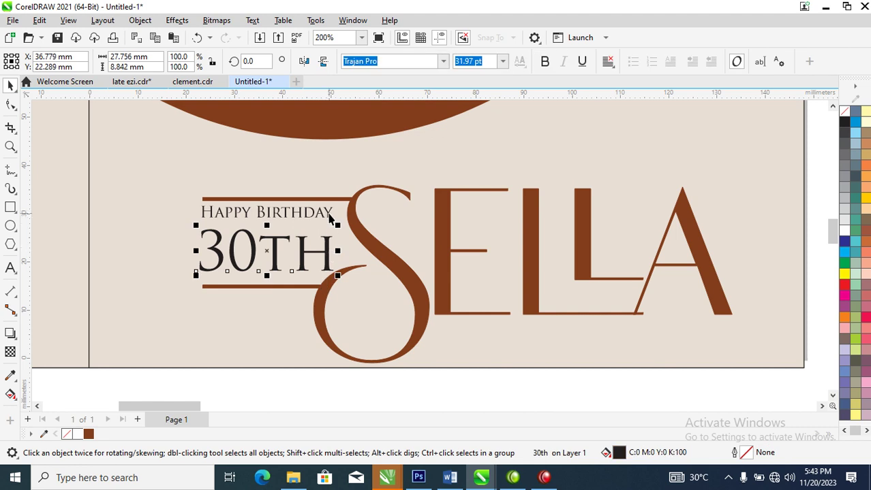
pyautogui.keyDown('shift'); pyautogui.click(329, 217); pyautogui.keyUp('shift')
pyautogui.click(90, 435)
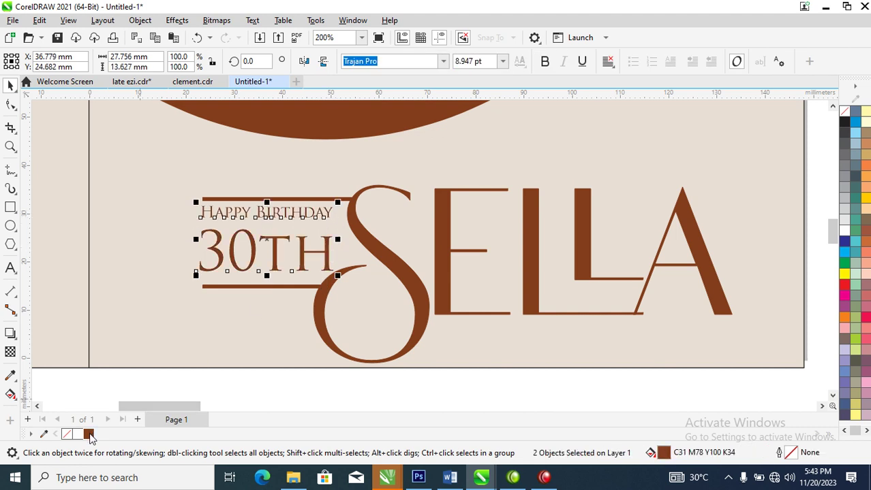
pyautogui.rightClick(89, 434)
pyautogui.click(156, 272)
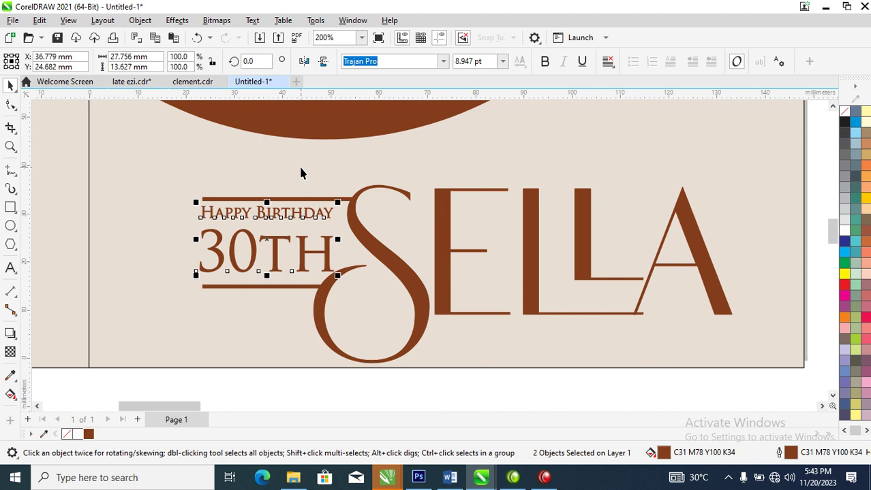
pyautogui.click(332, 218)
pyautogui.moveTo(329, 213); pyautogui.dragTo(330, 217)
# Group the five logo objects, shrink the group to about 72%, and place it under the ringed photo.
pyautogui.moveTo(155, 152); pyautogui.dragTo(748, 346)
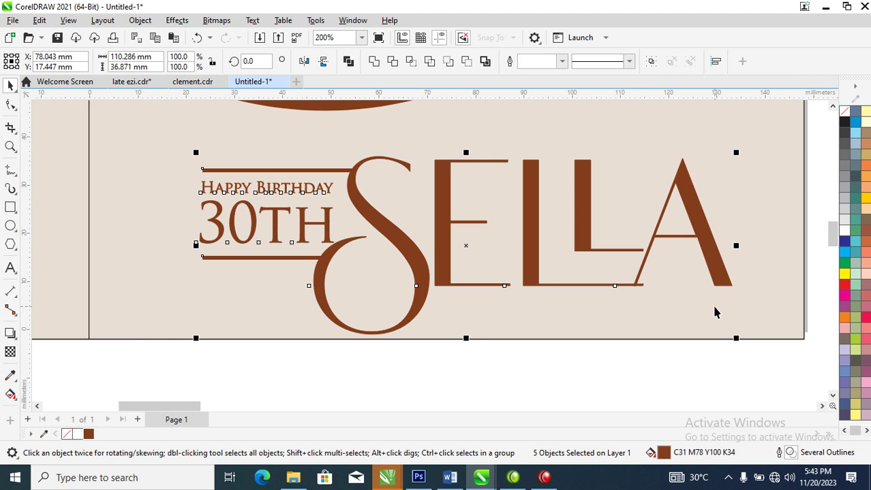
pyautogui.hotkey('ctrl', 'g')
pyautogui.moveTo(736, 154); pyautogui.dragTo(651, 176)
pyautogui.scroll(-1, 639, 181)
pyautogui.scroll(-5, 639, 181)
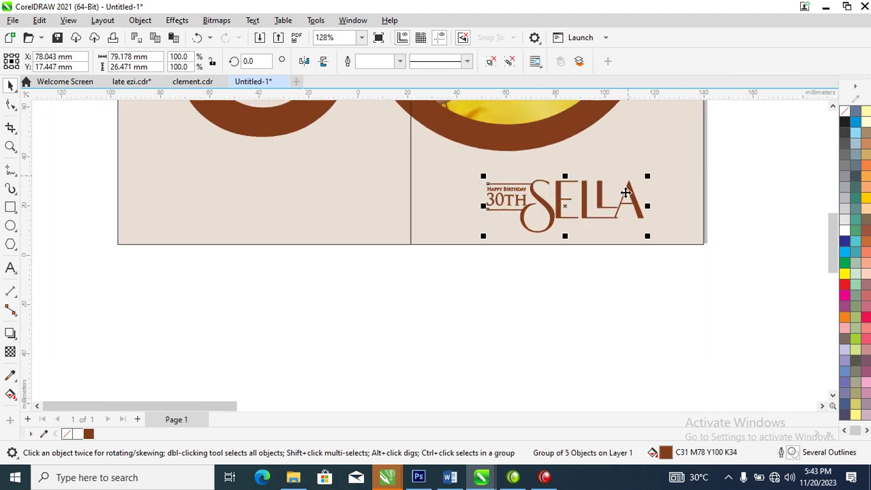
pyautogui.press('z')
pyautogui.hotkey('shift', 'F4')
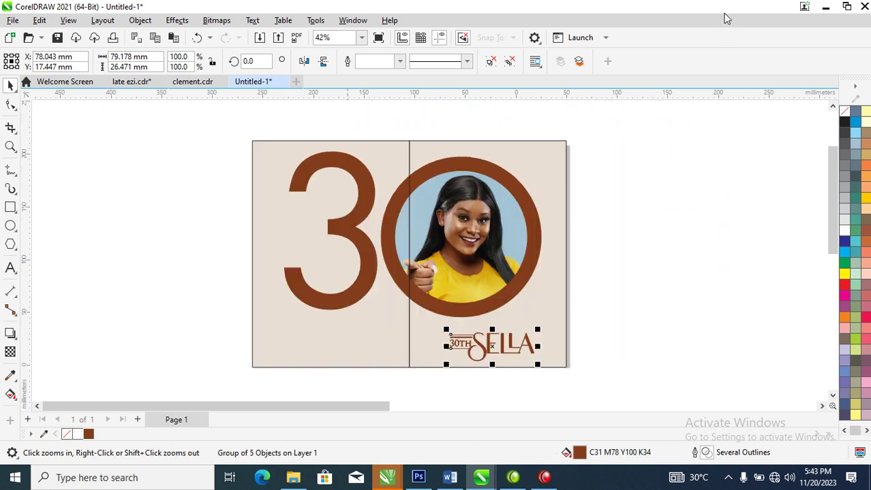
pyautogui.moveTo(529, 348); pyautogui.dragTo(545, 331)
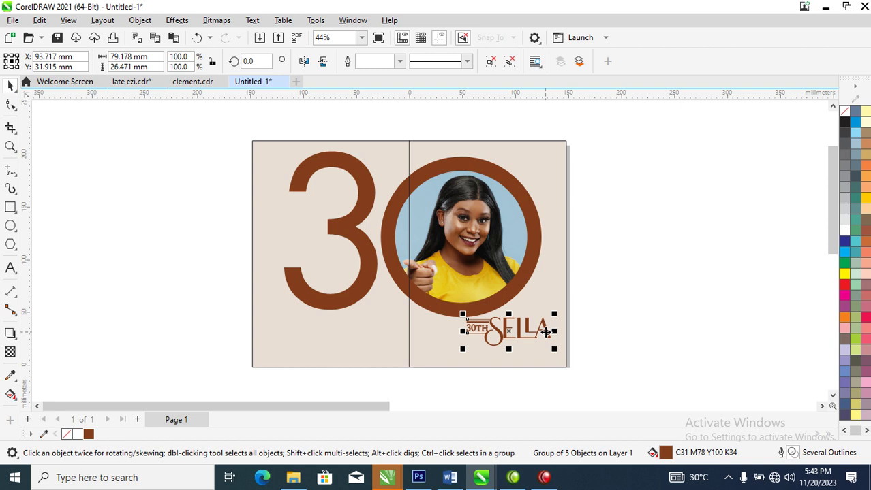
# Duplicate the card artwork to the right and extract the contents of the copy's frame.
pyautogui.click(508, 208)
pyautogui.moveTo(484, 222); pyautogui.dragTo(698, 179)
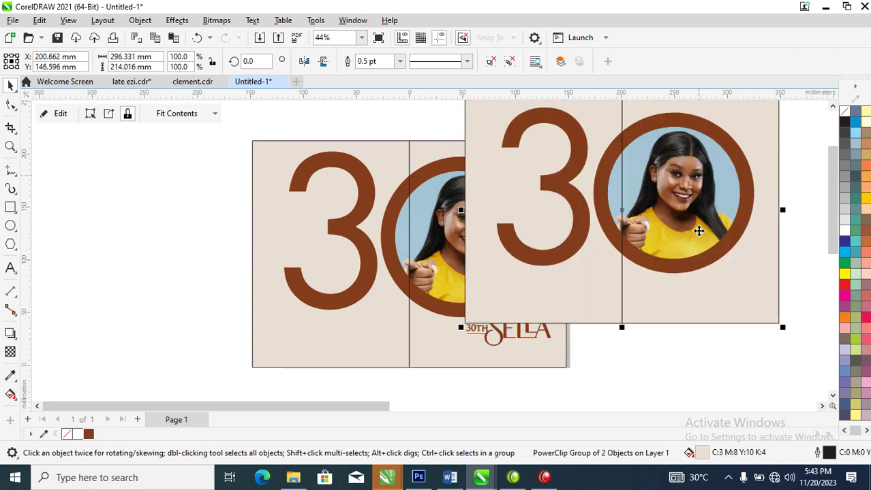
pyautogui.rightClick(719, 153)
pyautogui.click(769, 60)
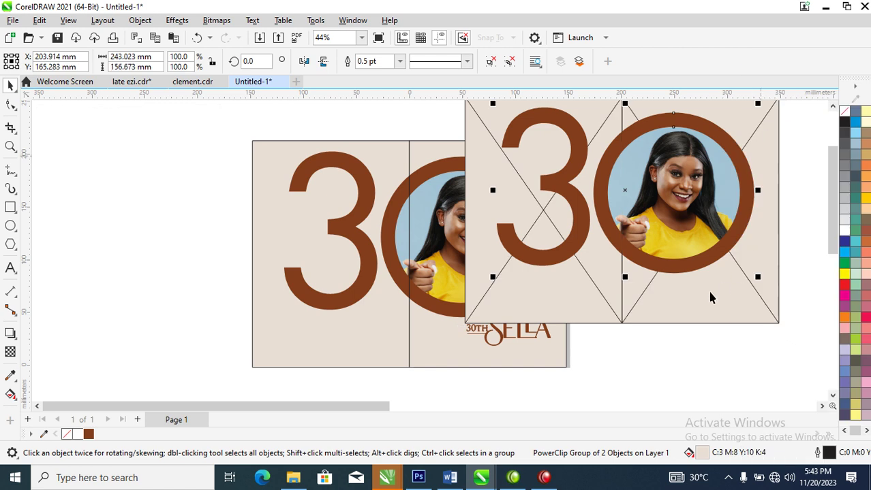
# Ungroup the extracted objects, pull the photo out of the ring, and move it left over the card.
pyautogui.click(711, 179)
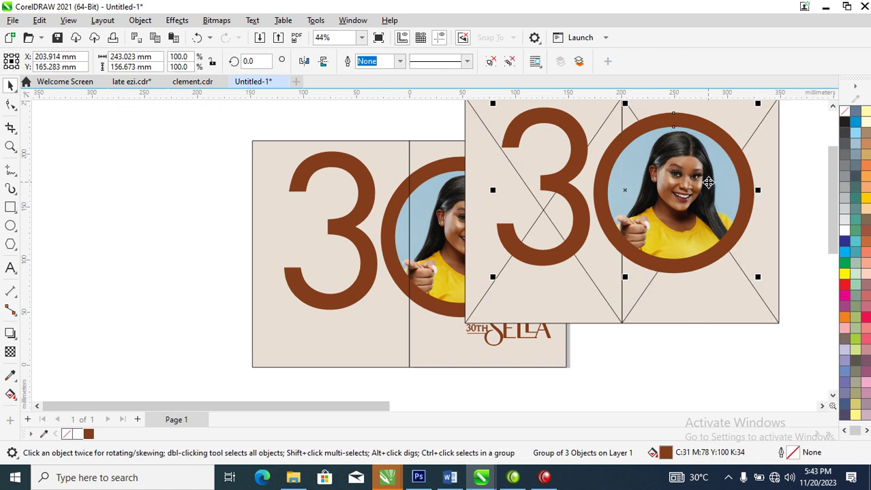
pyautogui.click(509, 61)
pyautogui.click(734, 367)
pyautogui.rightClick(726, 231)
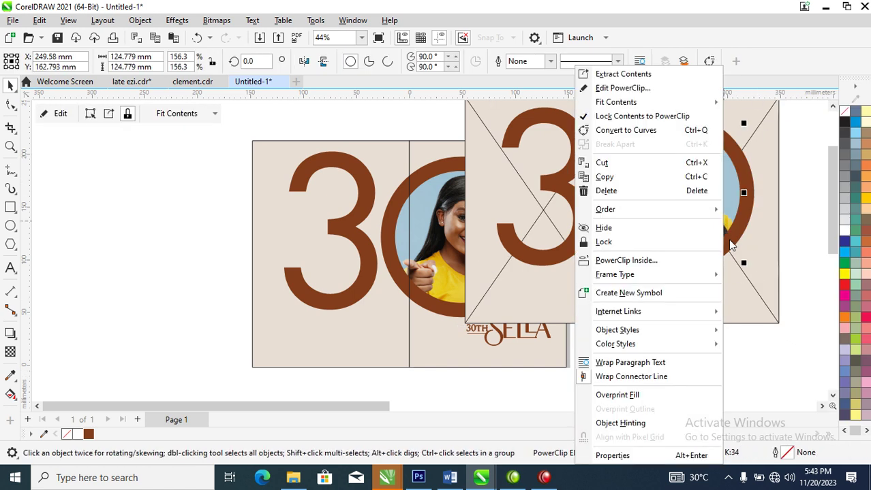
pyautogui.click(643, 74)
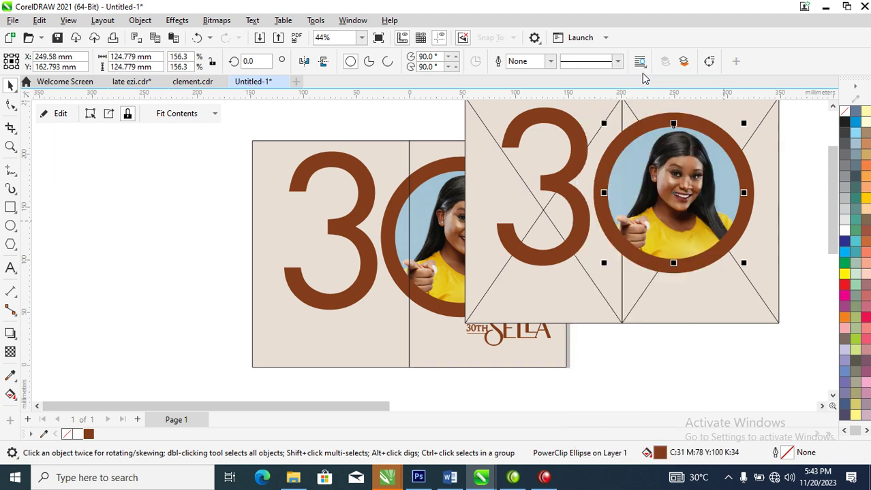
pyautogui.click(711, 260)
pyautogui.moveTo(748, 238); pyautogui.dragTo(360, 284)
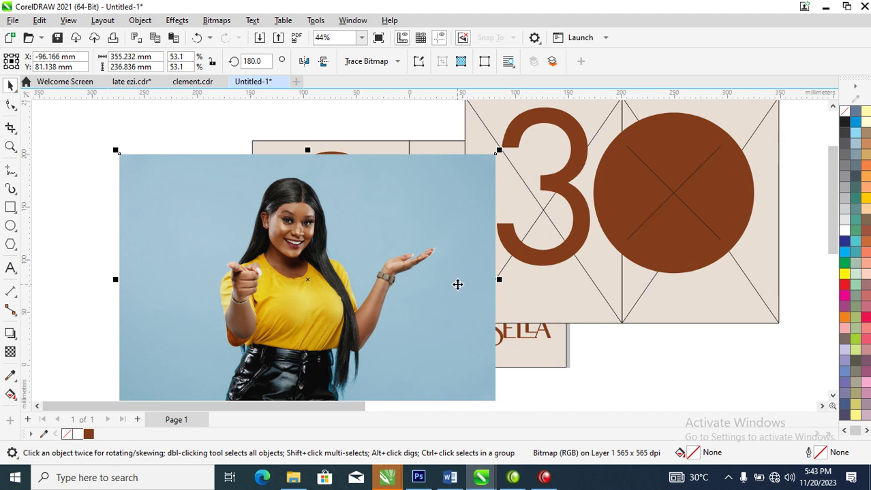
# Convert the extracted photo to a Grayscale (8-bit) bitmap.
pyautogui.hotkey('alt', 'b')
pyautogui.press('Return')
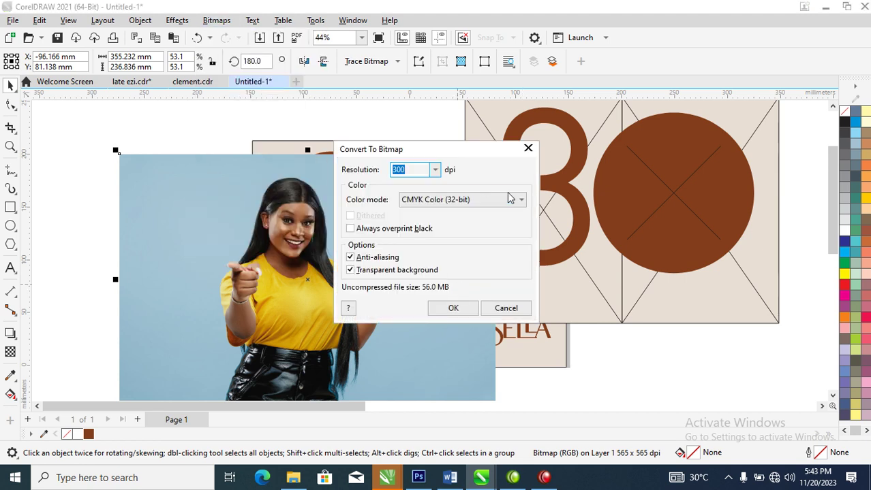
pyautogui.click(510, 199)
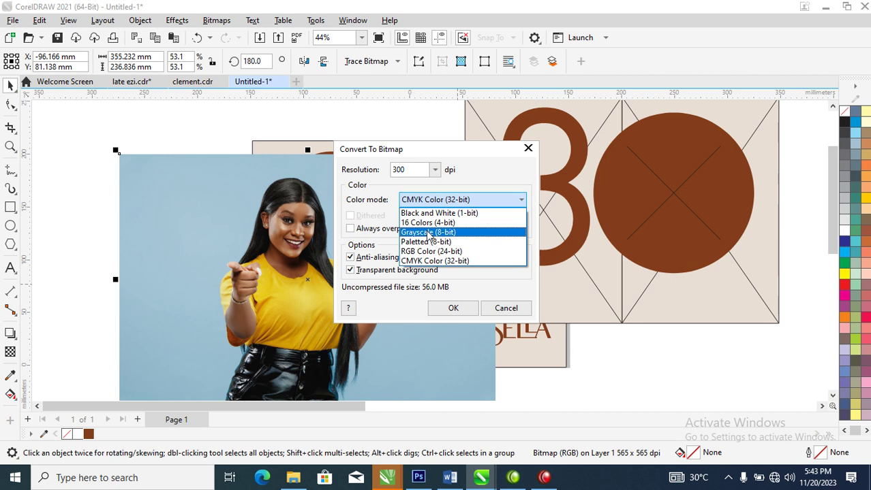
pyautogui.click(428, 233)
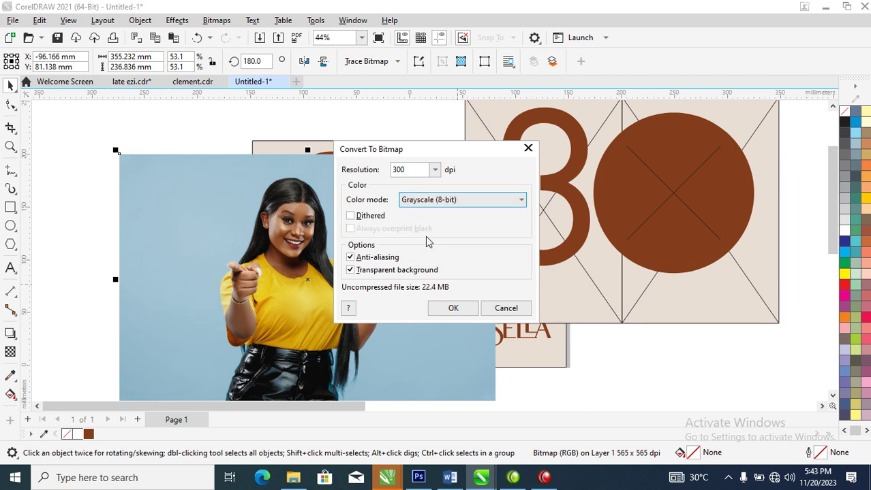
pyautogui.click(455, 309)
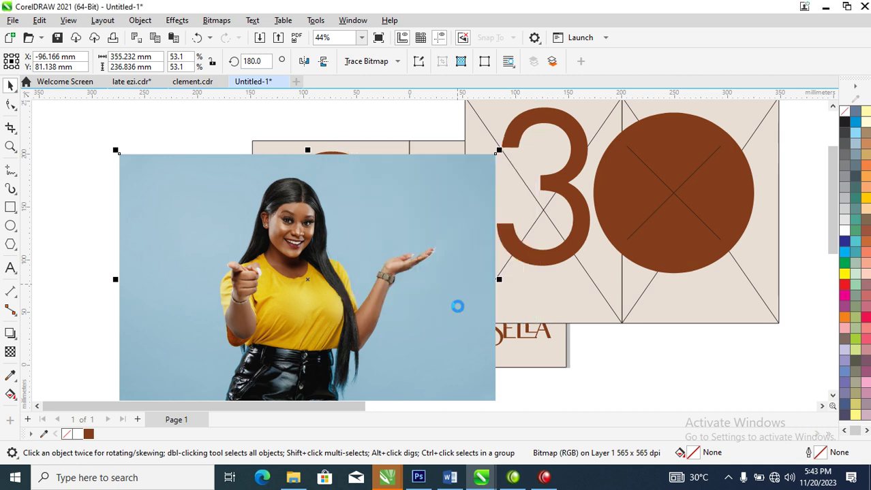
# Delete the brown circle, both X-crossed placeholder rectangles and the brown 3.
pyautogui.click(672, 197)
pyautogui.press('Escape')
pyautogui.click(668, 208)
pyautogui.press('Delete')
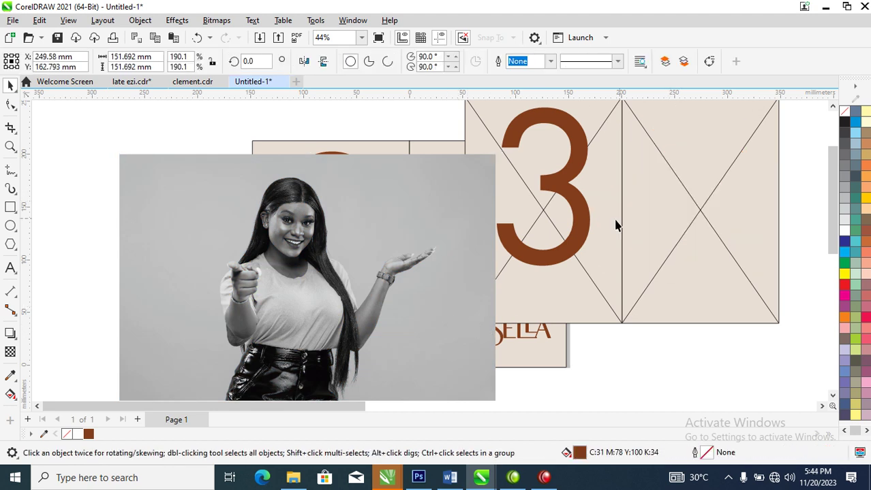
pyautogui.click(596, 193)
pyautogui.press('Delete')
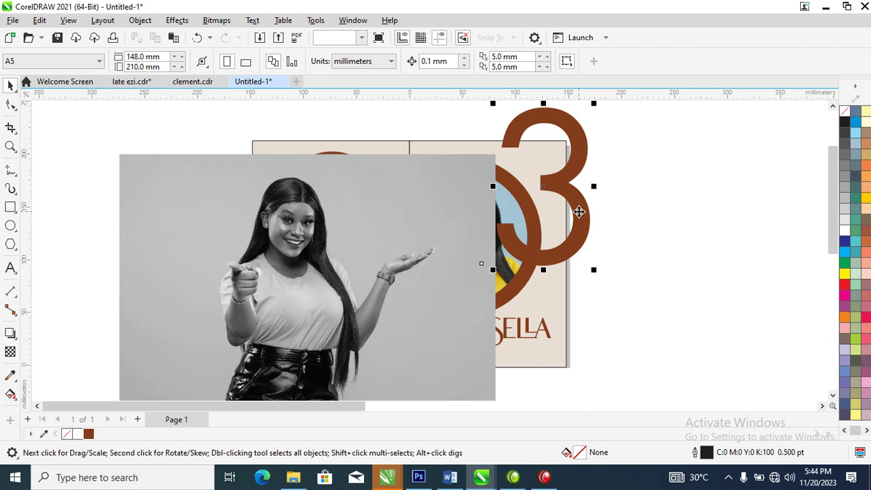
pyautogui.click(577, 185)
pyautogui.press('Delete')
pyautogui.click(440, 216)
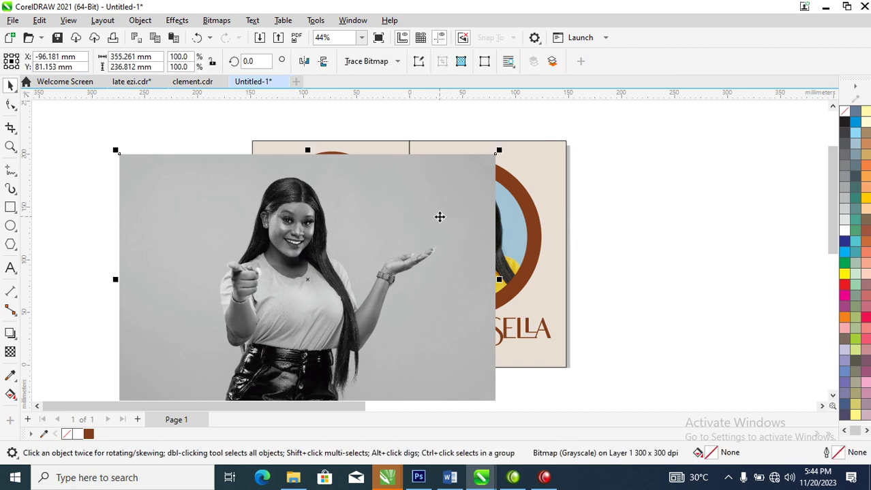
# Set the photo's transparency merge mode to Multiply.
pyautogui.click(10, 352)
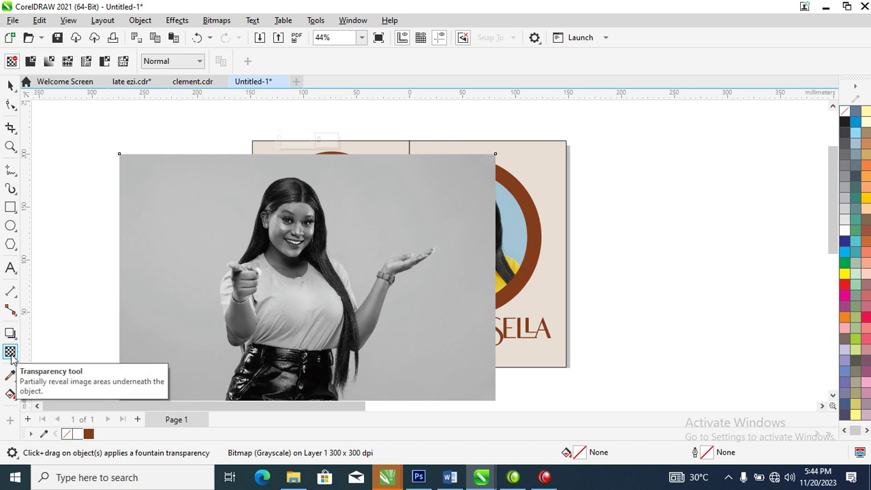
pyautogui.click(200, 62)
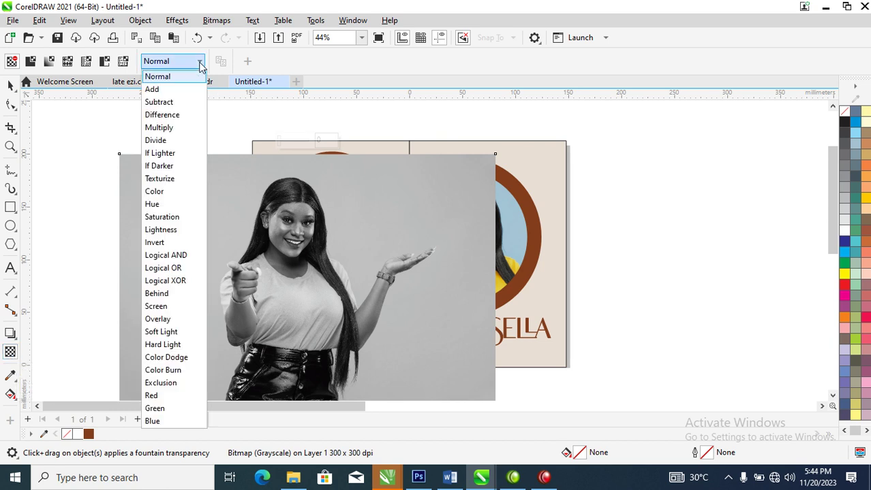
pyautogui.click(163, 102)
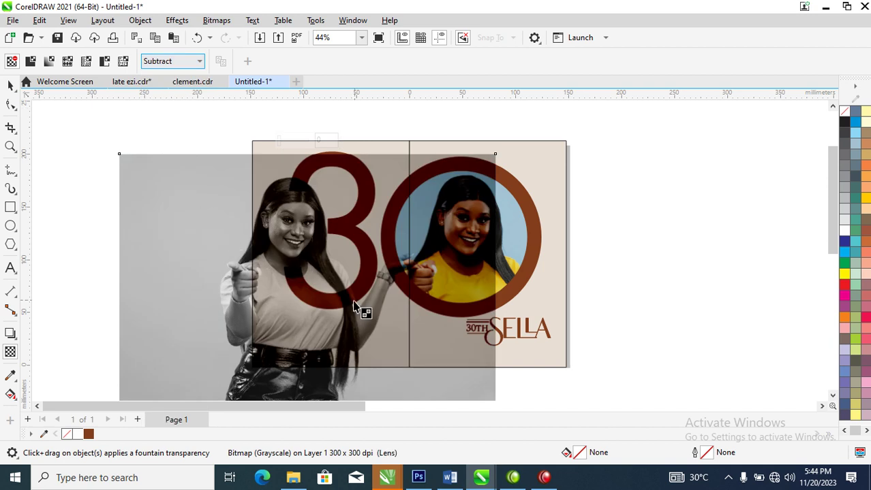
pyautogui.click(200, 62)
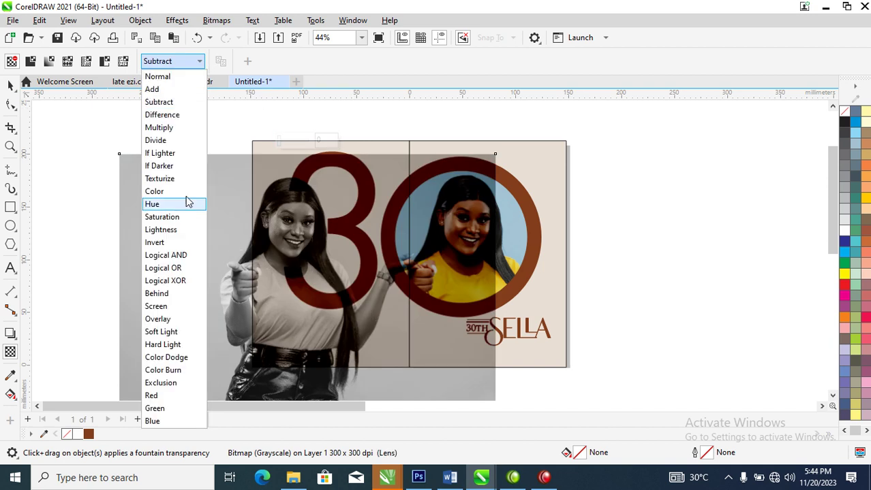
pyautogui.click(162, 128)
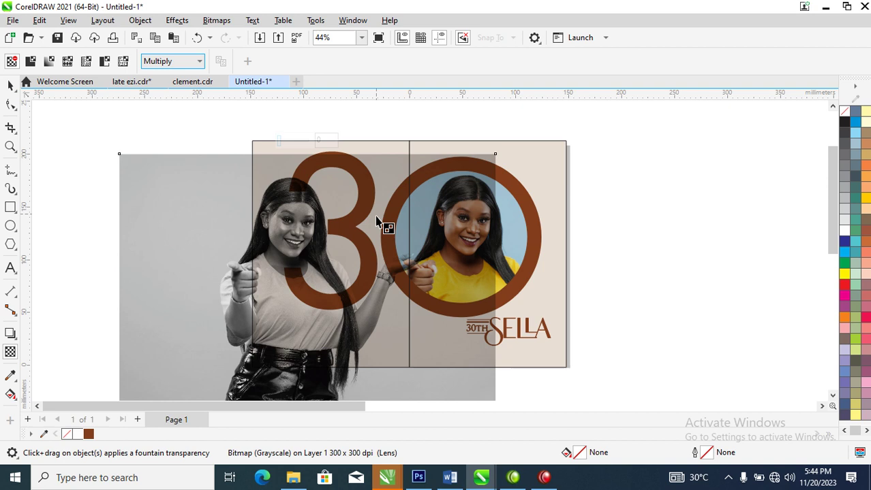
# Move the photo up and right over the card and give it 50 uniform transparency.
pyautogui.click(10, 85)
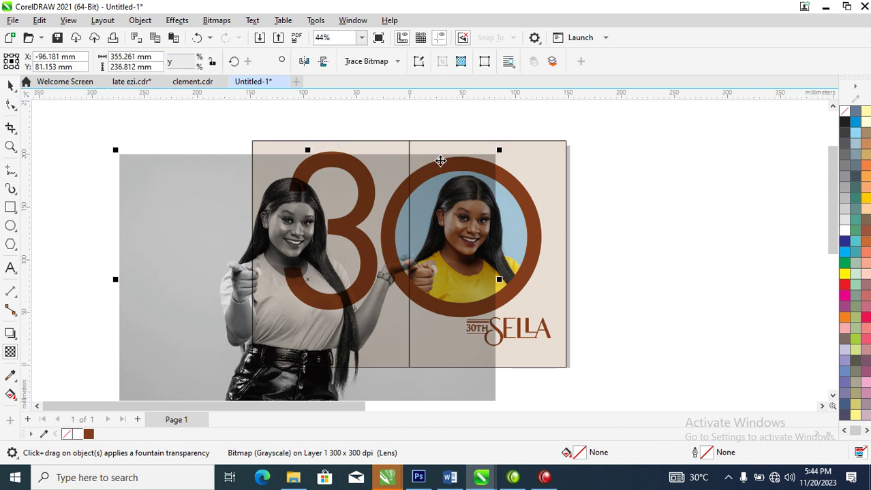
pyautogui.moveTo(491, 160); pyautogui.dragTo(588, 140)
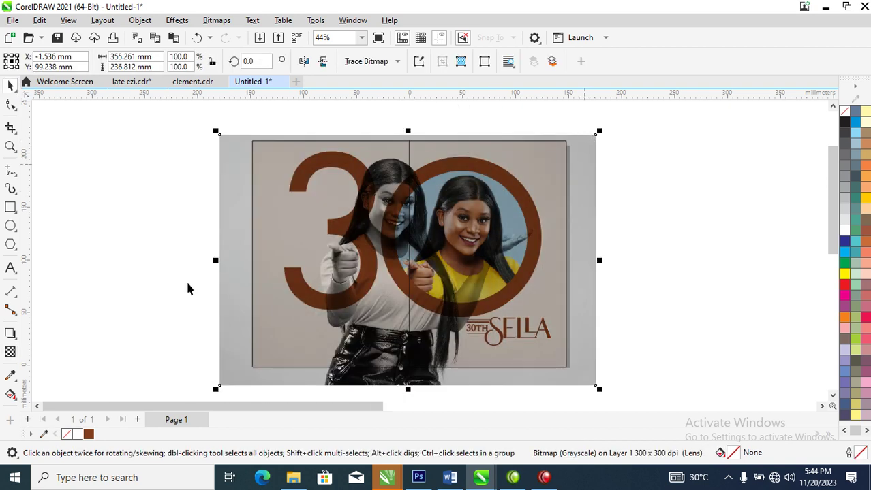
pyautogui.click(12, 352)
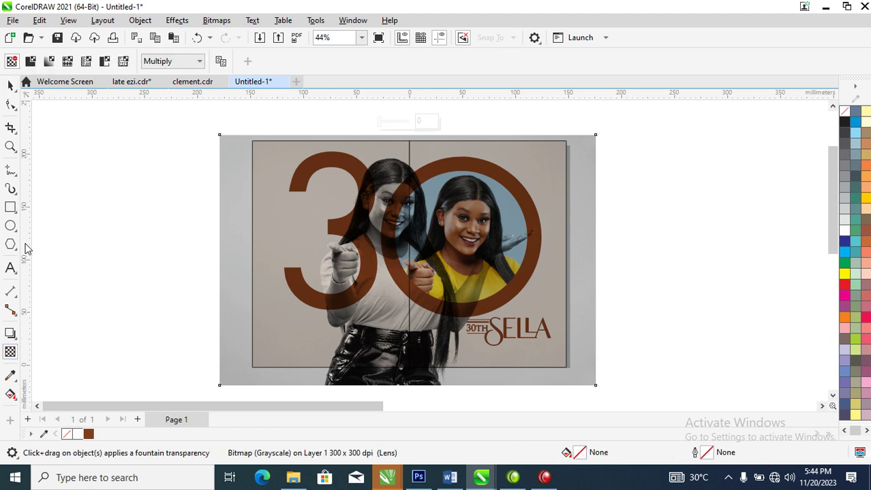
pyautogui.click(31, 62)
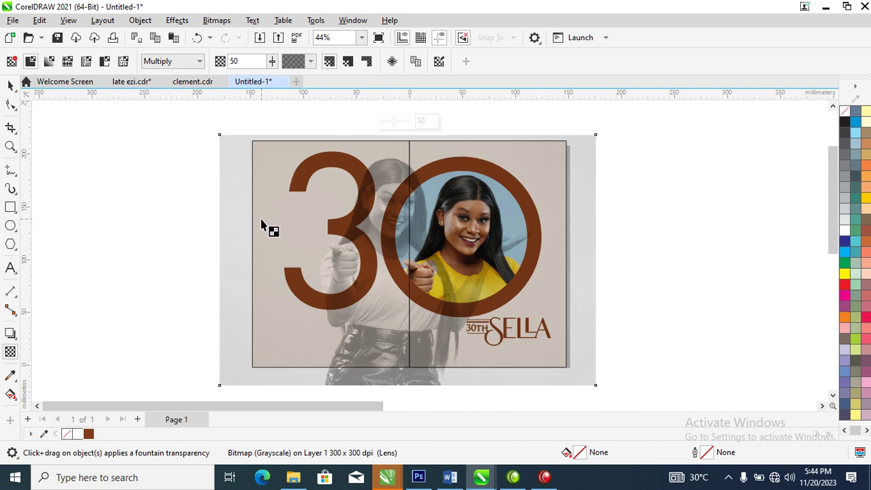
pyautogui.click(10, 86)
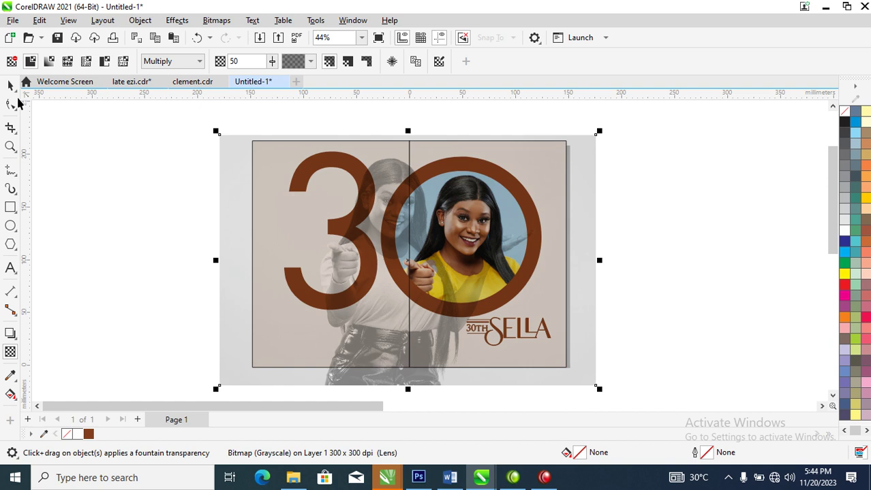
# Move the left 30 panel left to open a gap from the right panel.
pyautogui.moveTo(538, 237); pyautogui.dragTo(537, 146)
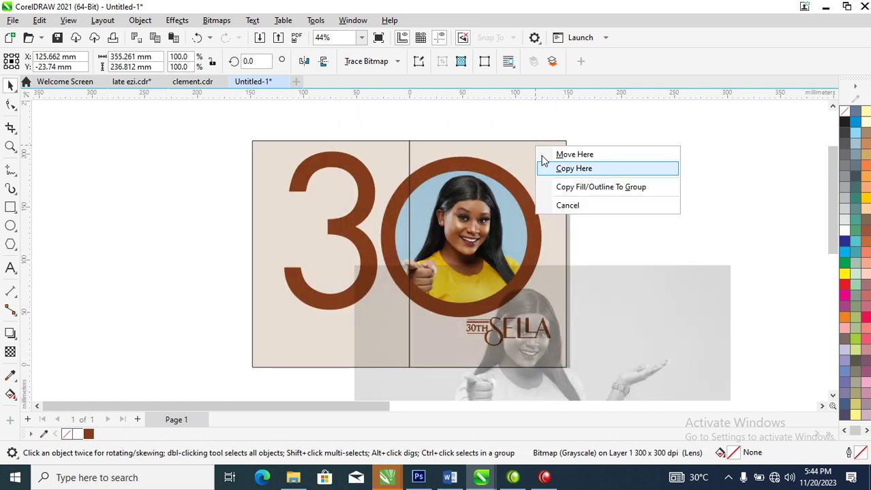
pyautogui.click(593, 298)
pyautogui.click(533, 215)
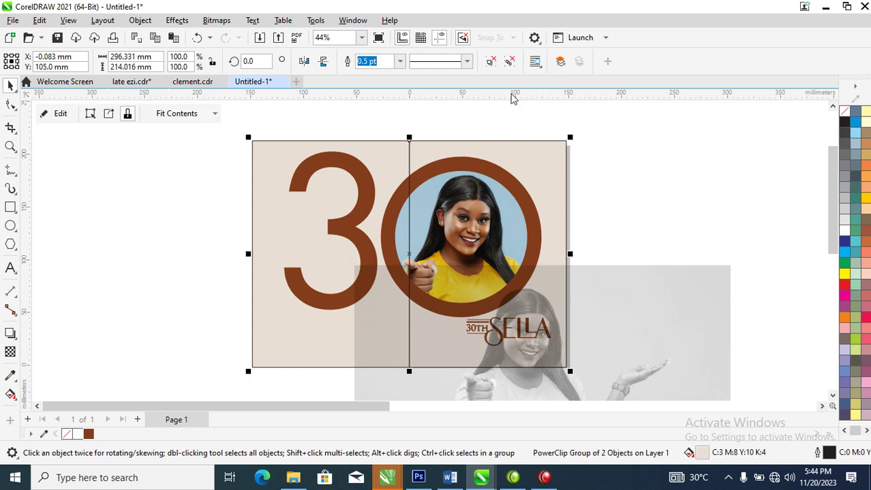
pyautogui.click(685, 201)
pyautogui.click(532, 172)
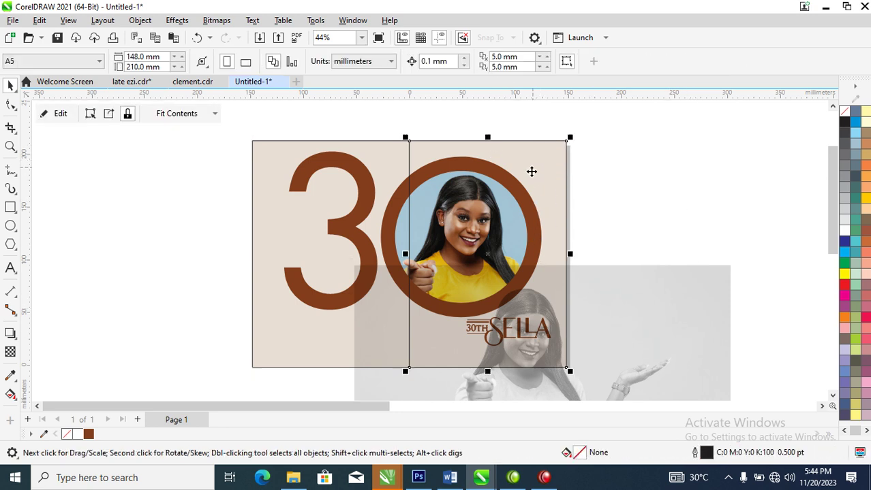
pyautogui.click(324, 178)
pyautogui.moveTo(360, 220); pyautogui.dragTo(342, 222)
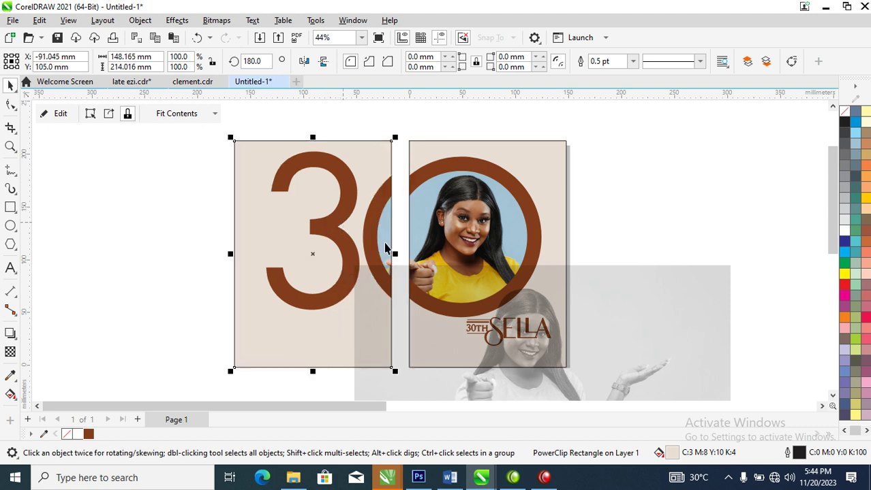
# PowerClip the grayscale photo inside the left panel and centre the woman's face in it.
pyautogui.click(632, 305)
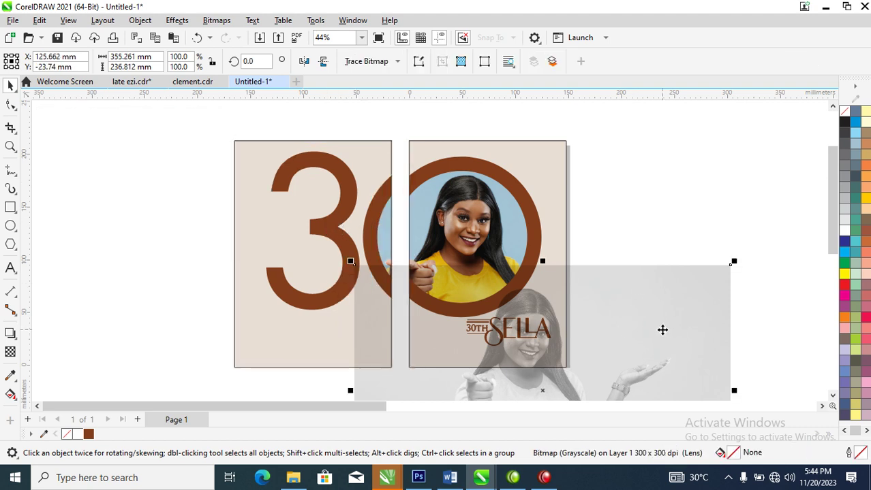
pyautogui.moveTo(662, 330); pyautogui.dragTo(270, 215)
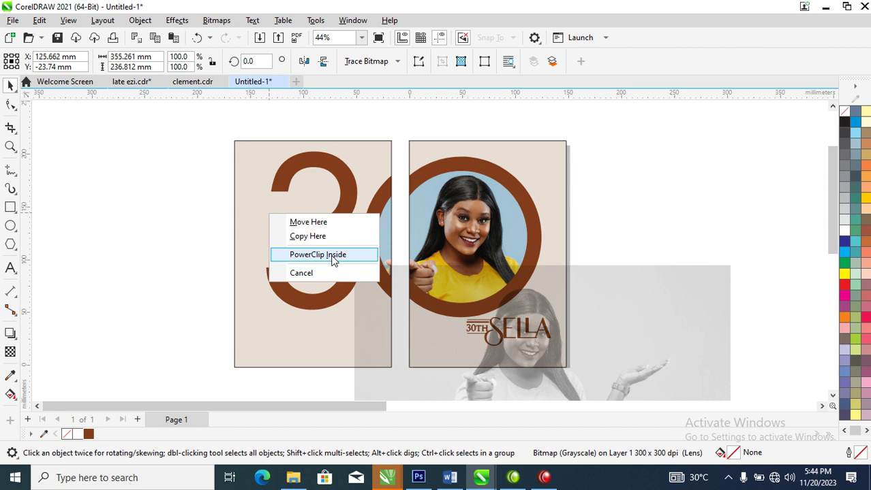
pyautogui.click(334, 261)
pyautogui.keyDown('ctrl'); pyautogui.click(280, 249); pyautogui.keyUp('ctrl')
pyautogui.moveTo(280, 249); pyautogui.dragTo(368, 244)
pyautogui.moveTo(322, 335)
pyautogui.mouseDown()
pyautogui.moveTo(346, 353)
pyautogui.moveTo(365, 323)
pyautogui.moveTo(339, 334)
pyautogui.moveTo(346, 343)
pyautogui.moveTo(307, 340)
pyautogui.mouseUp()
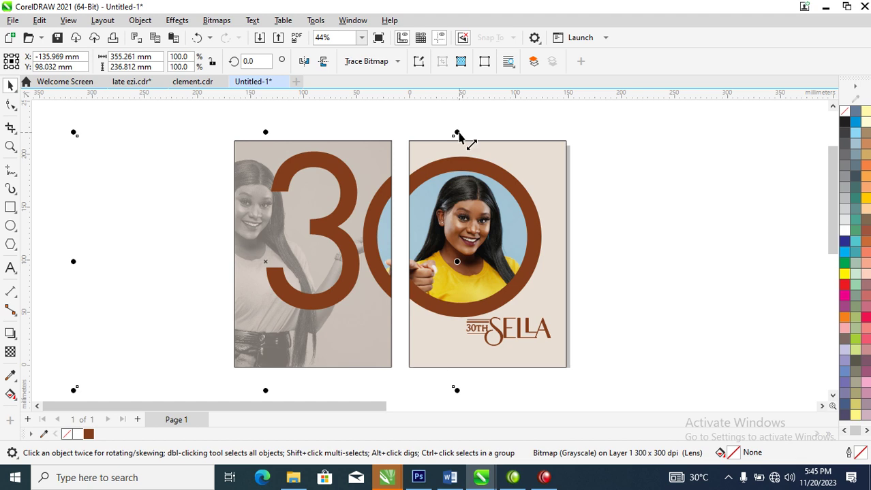
# Enlarge the clipped portrait to 227.2%, shift it down and right to show the face, and select both panels.
pyautogui.moveTo(458, 136); pyautogui.dragTo(694, 7)
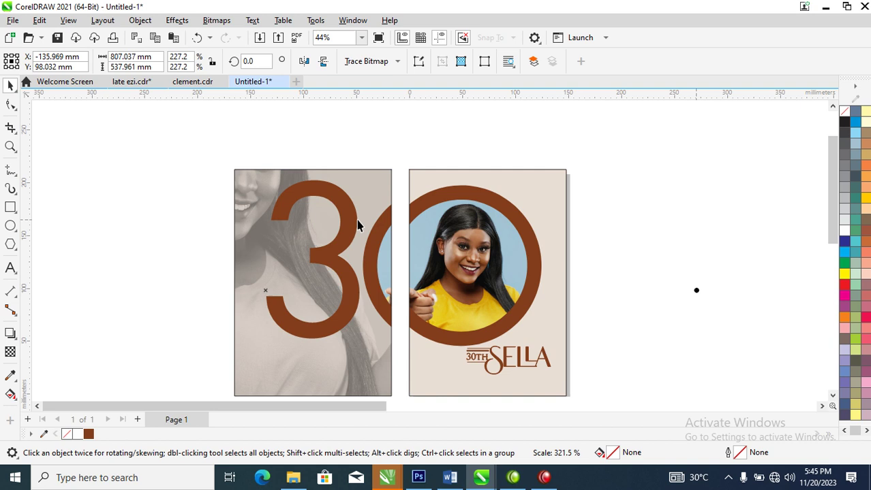
pyautogui.moveTo(369, 191); pyautogui.dragTo(385, 237)
pyautogui.moveTo(373, 189); pyautogui.dragTo(385, 219)
pyautogui.scroll(-4, 603, 198)
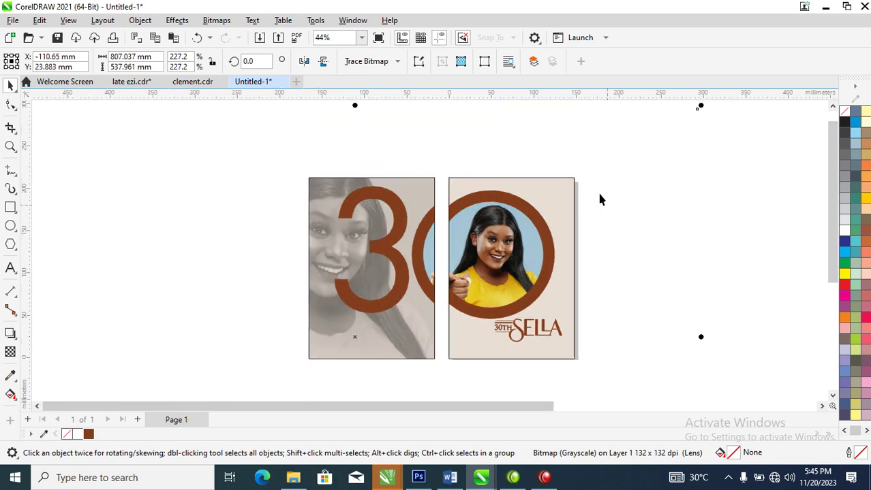
pyautogui.press('z')
pyautogui.moveTo(346, 159); pyautogui.dragTo(633, 354)
pyautogui.press('space')
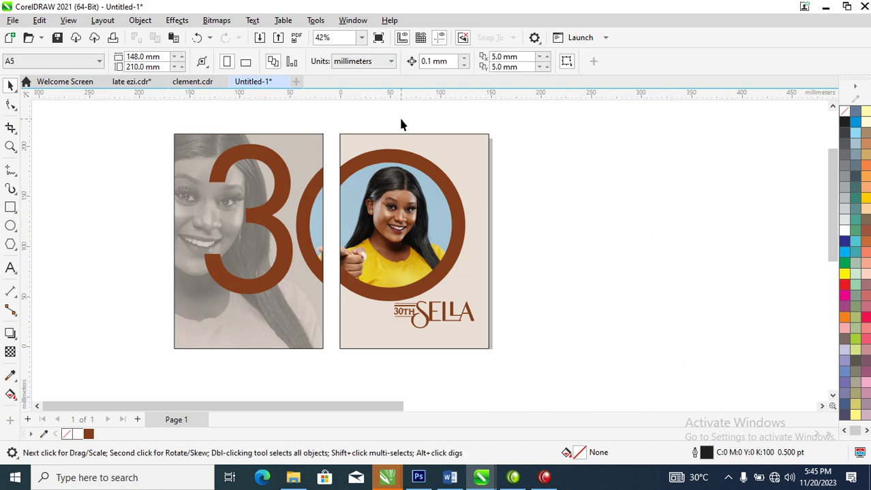
pyautogui.hotkey('ctrl', 'a')
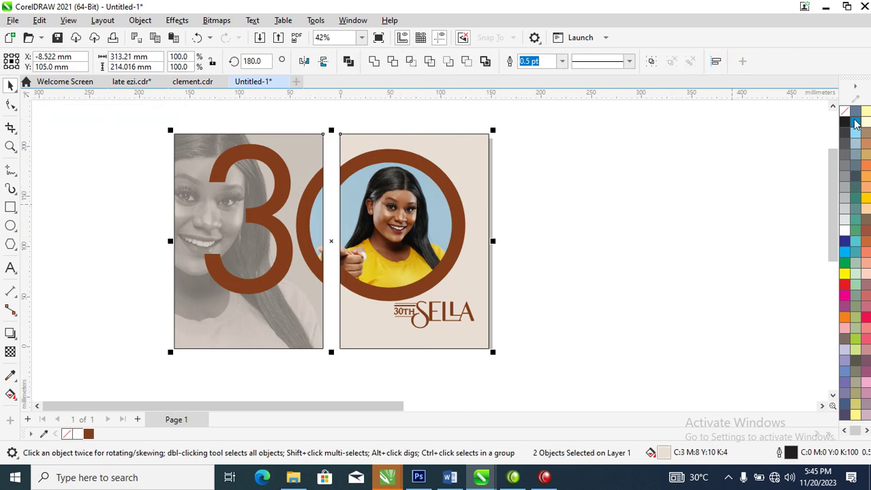
# Set both panels' outline colour to No Color, then zoom in on the two panels.
pyautogui.rightClick(844, 111)
pyautogui.click(806, 119)
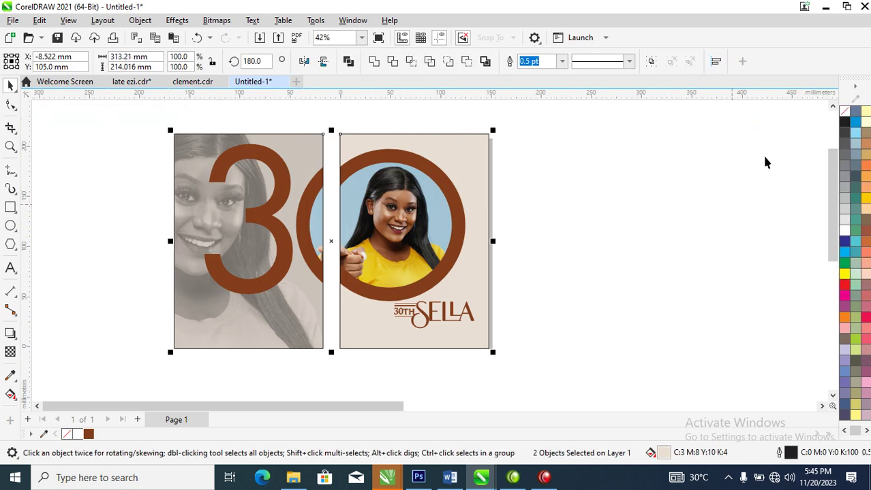
pyautogui.click(584, 213)
pyautogui.press('z')
pyautogui.moveTo(151, 117); pyautogui.dragTo(566, 354)
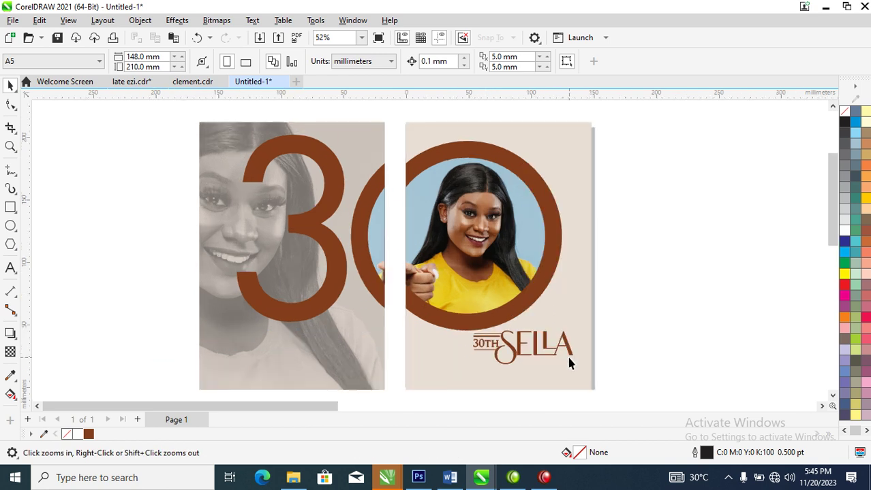